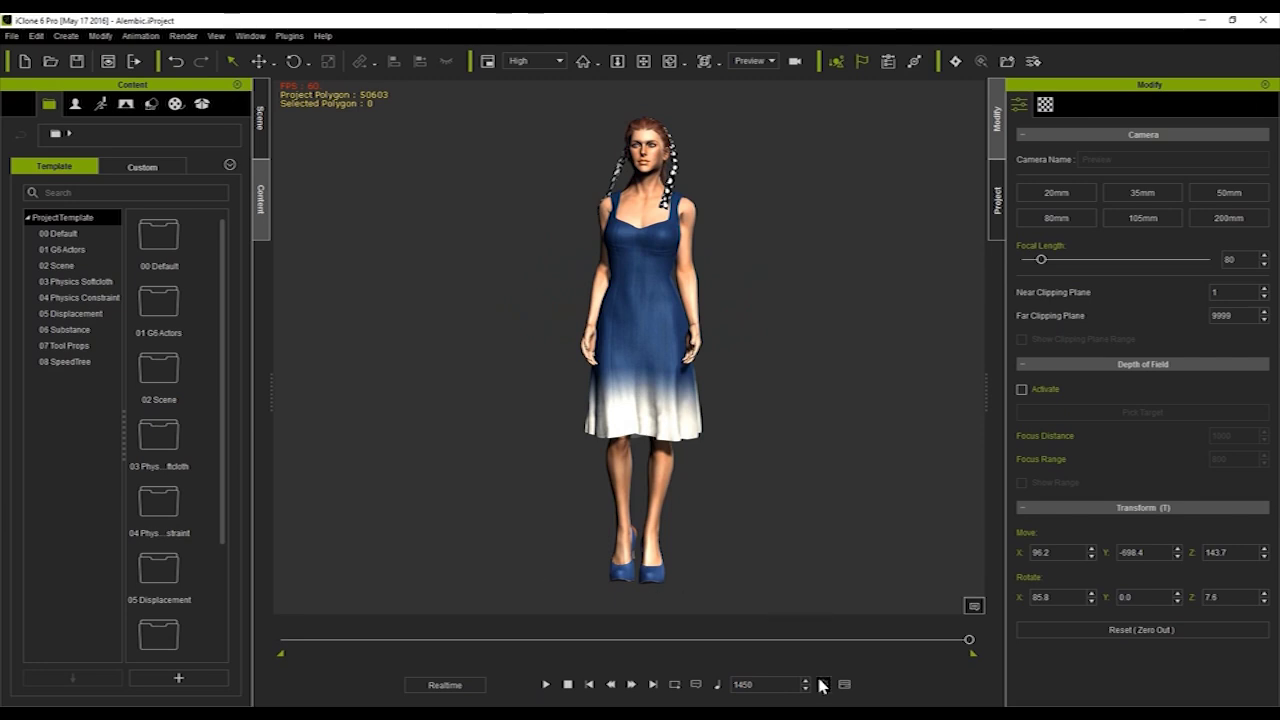
# Show the project settings, play the avatar's animation and move to frame 725.
pyautogui.click(823, 685)
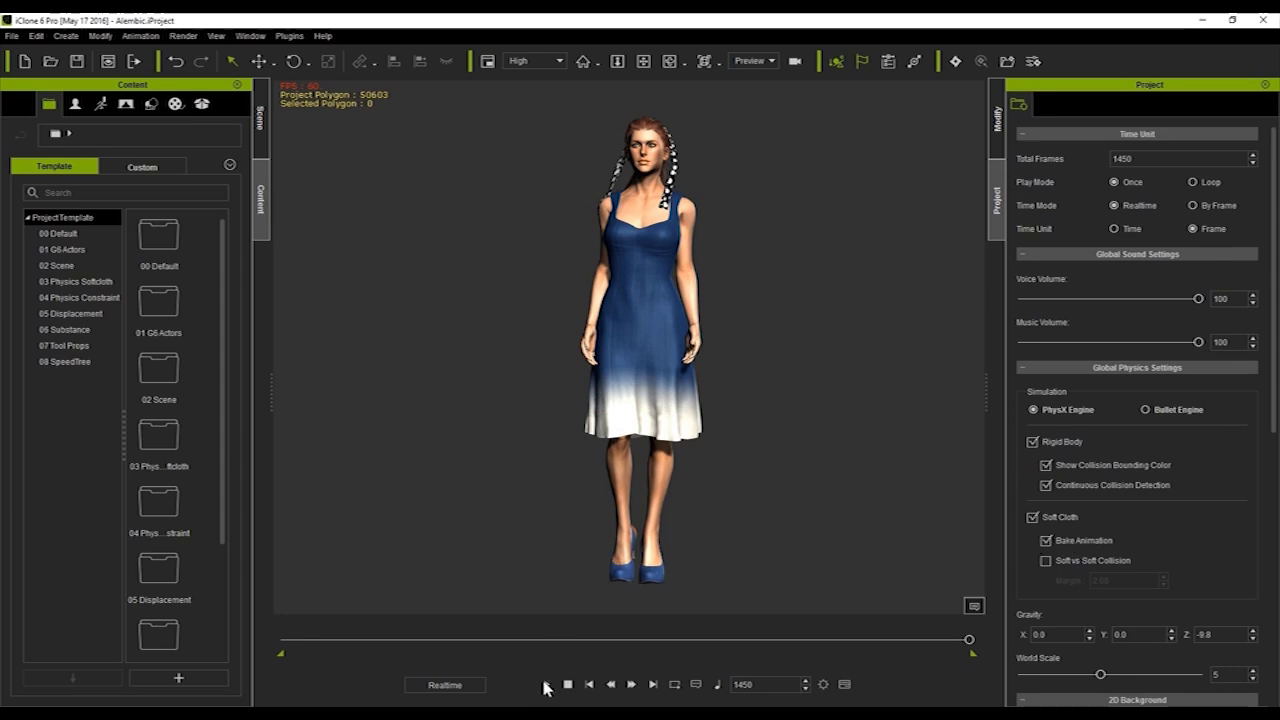
pyautogui.click(546, 685)
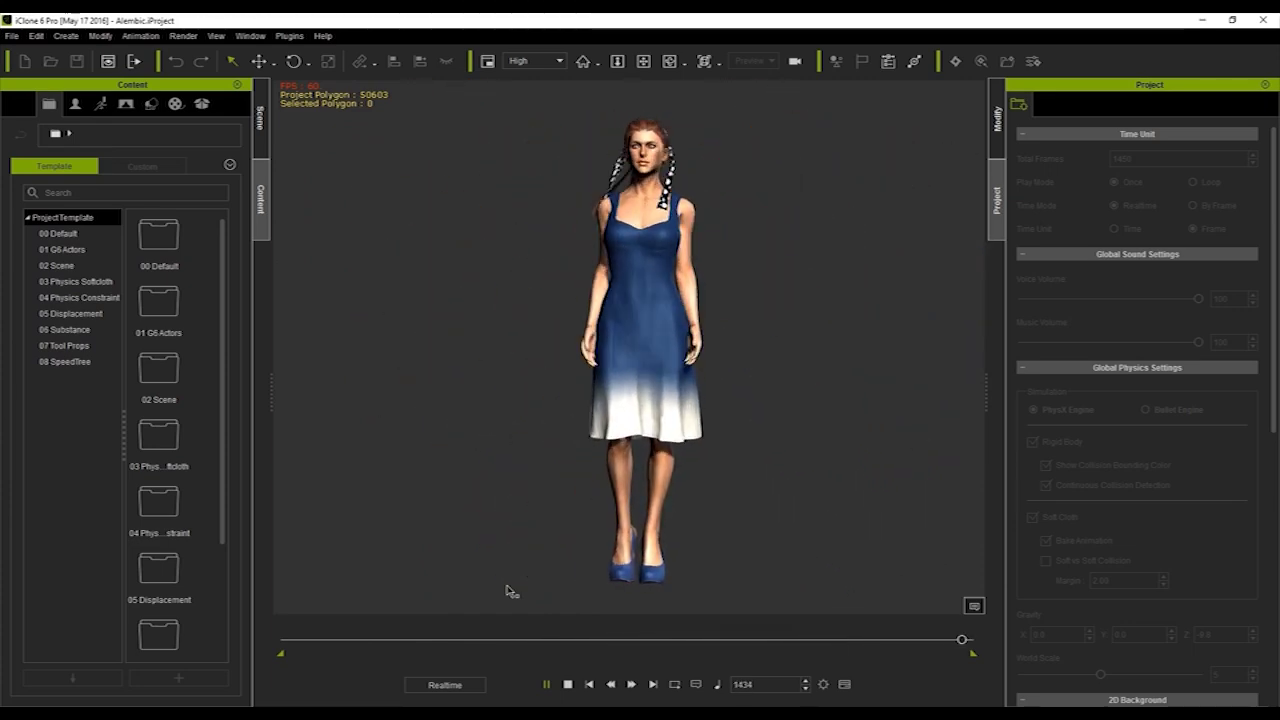
pyautogui.moveTo(638, 643)
pyautogui.mouseDown()
pyautogui.moveTo(731, 646)
pyautogui.moveTo(628, 642)
pyautogui.mouseUp()
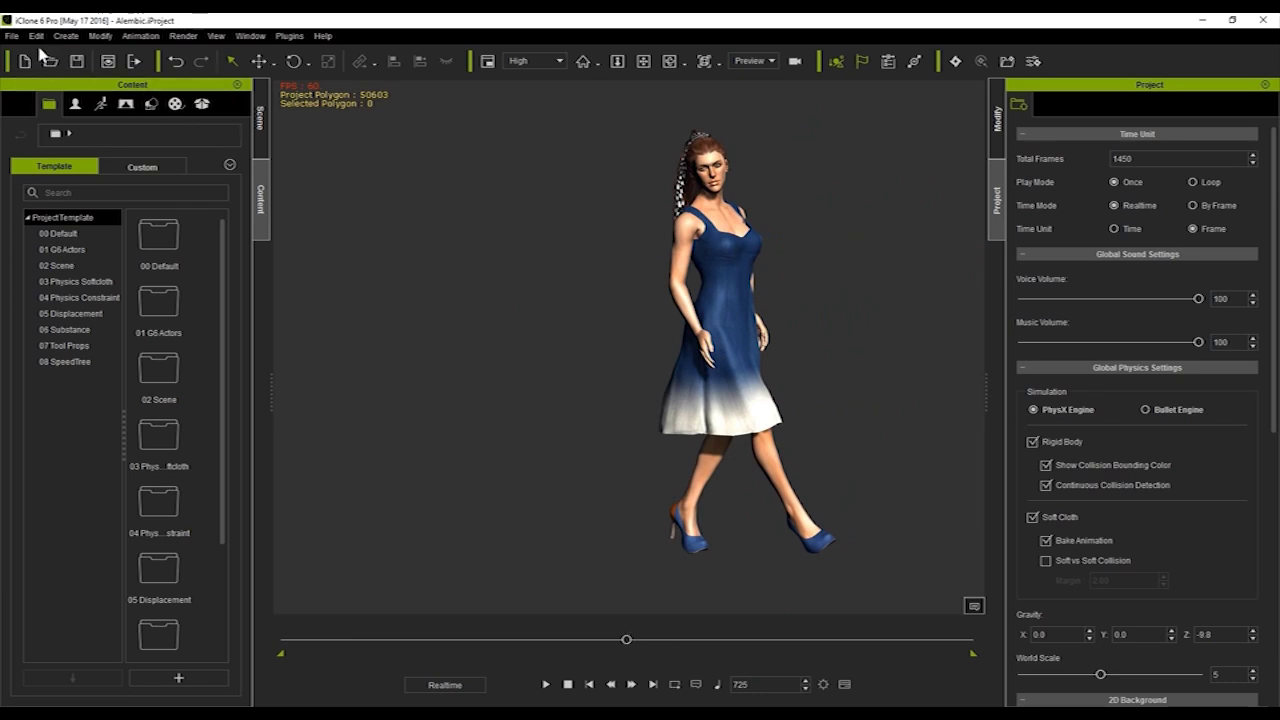
# Export the avatar as an Alembic file named Dance in D:\Alembic\abc, using HDF5, all frames, Y-Up and opacity baked to diffuse.
pyautogui.click(261, 145)
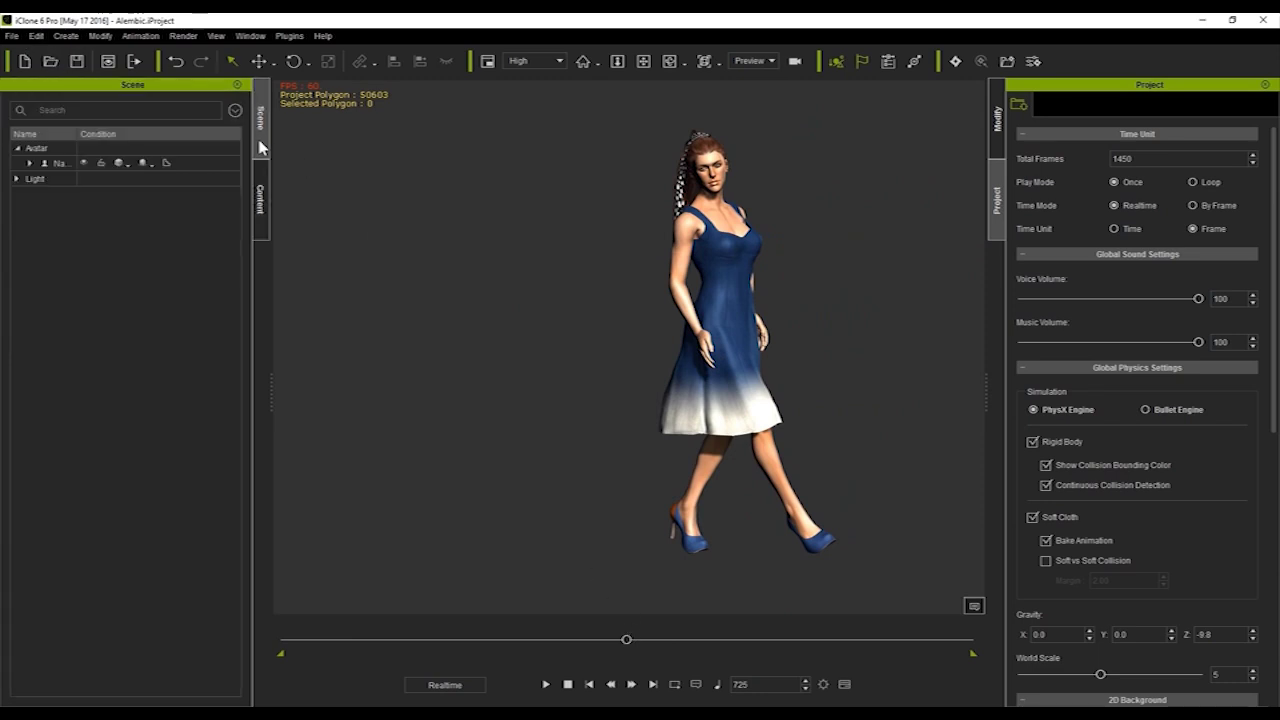
pyautogui.click(215, 162)
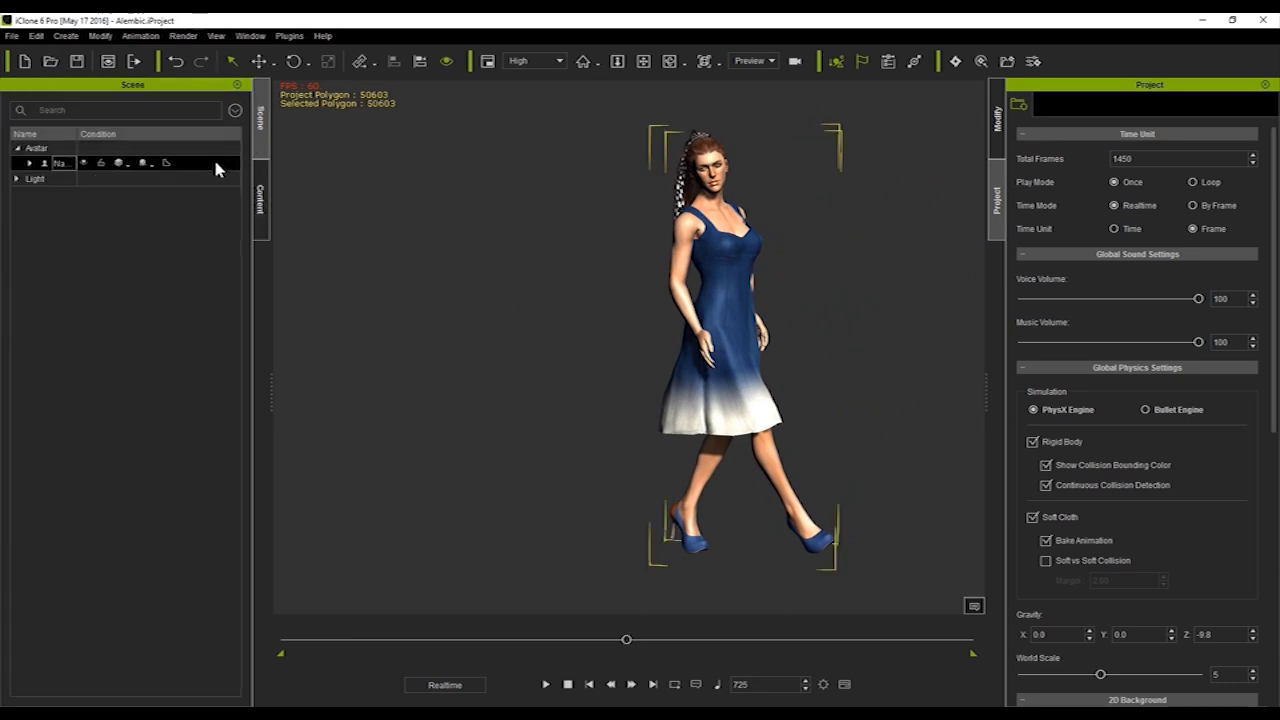
pyautogui.click(12, 36)
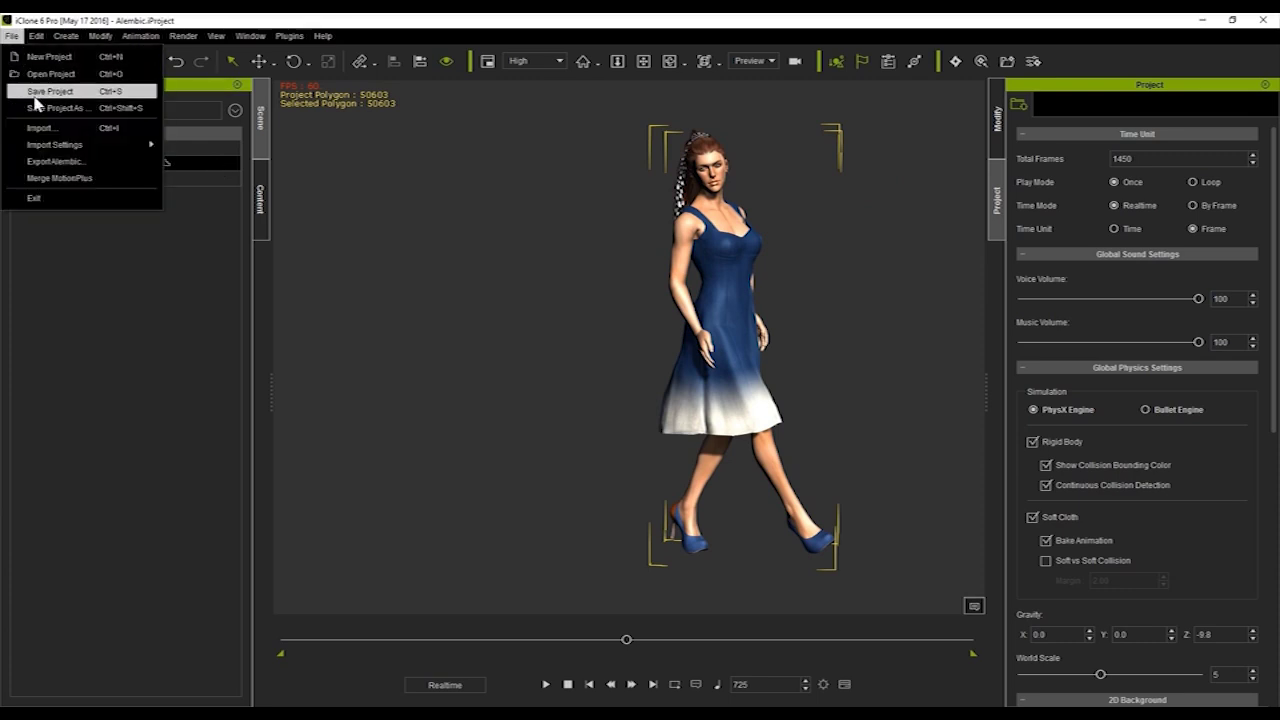
pyautogui.click(62, 161)
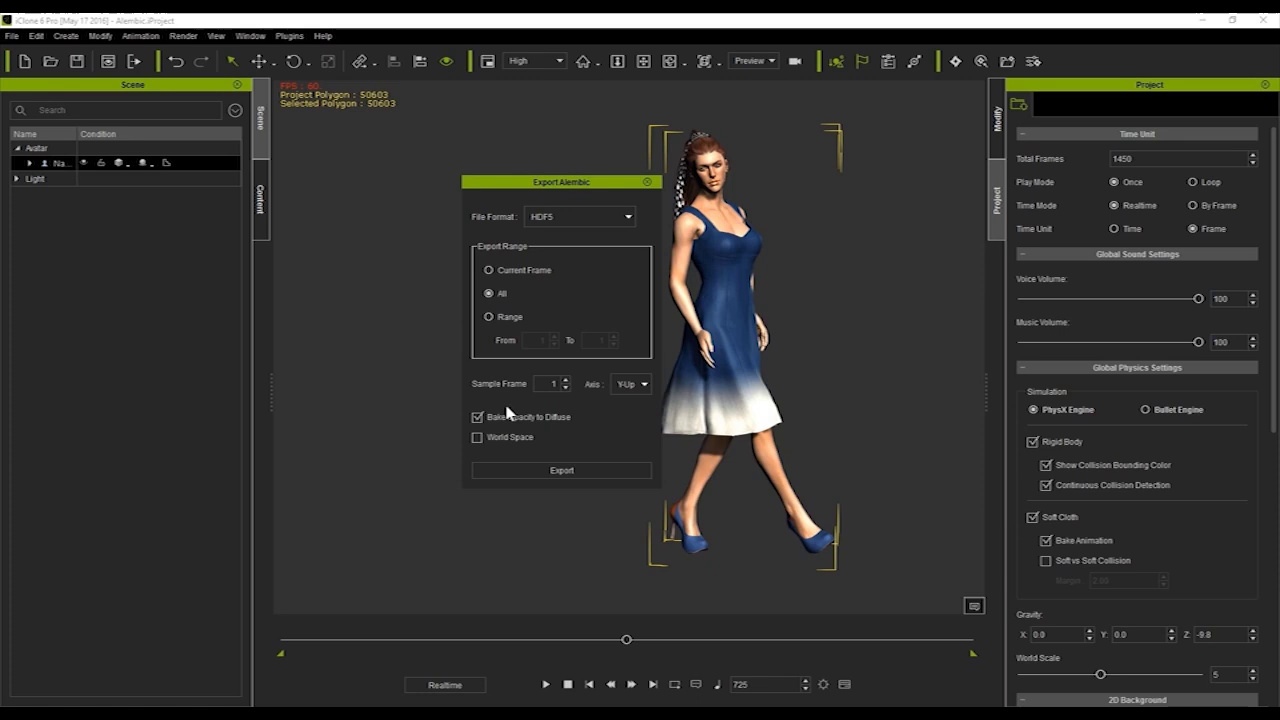
pyautogui.click(520, 470)
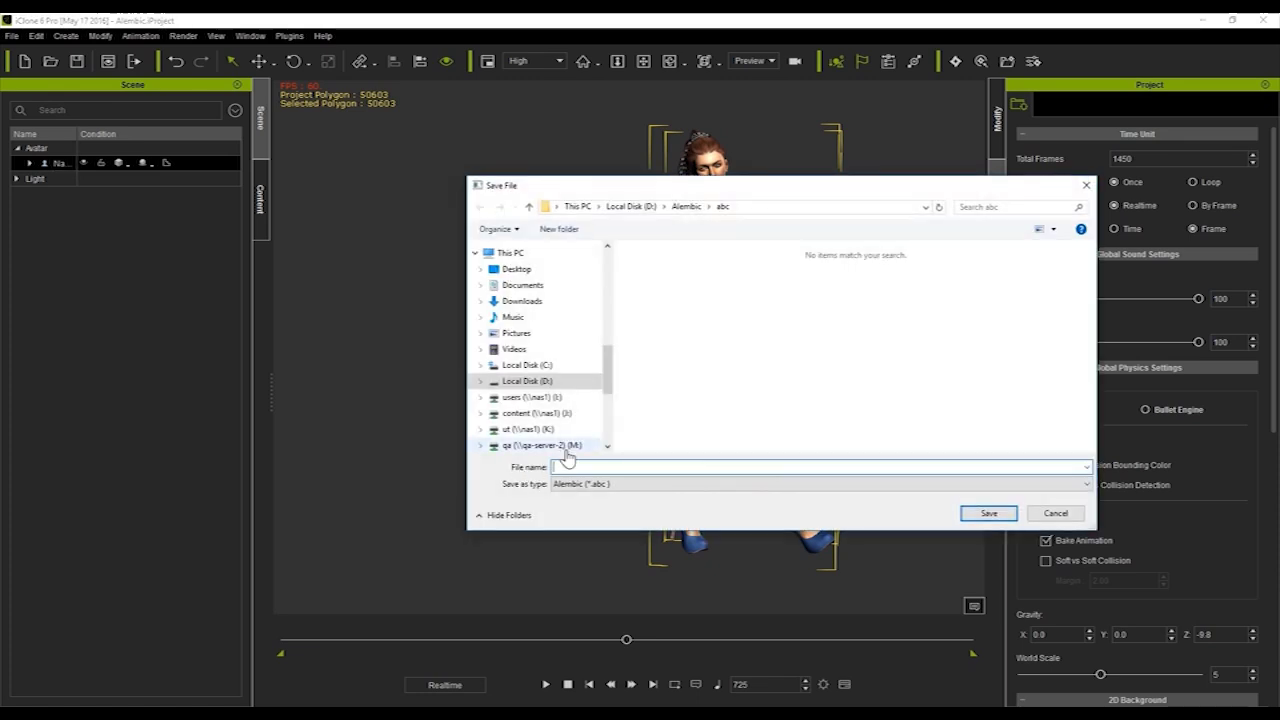
pyautogui.write('Dance')
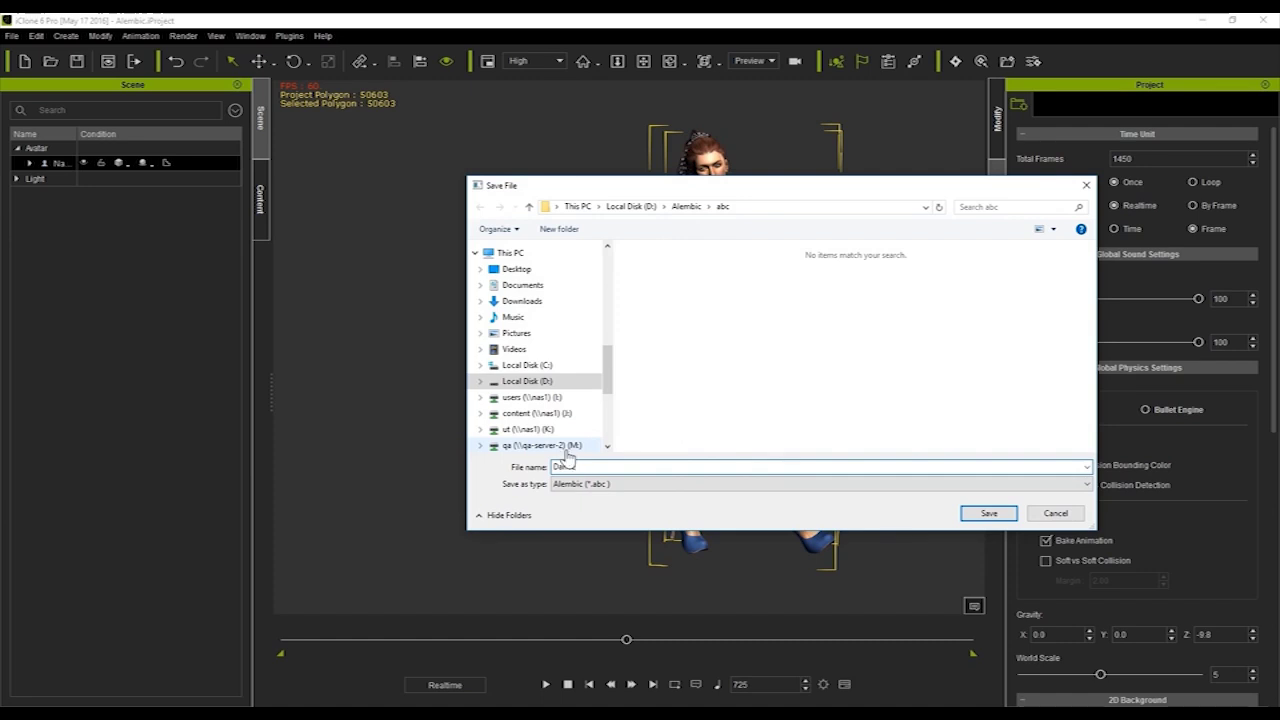
pyautogui.click(988, 513)
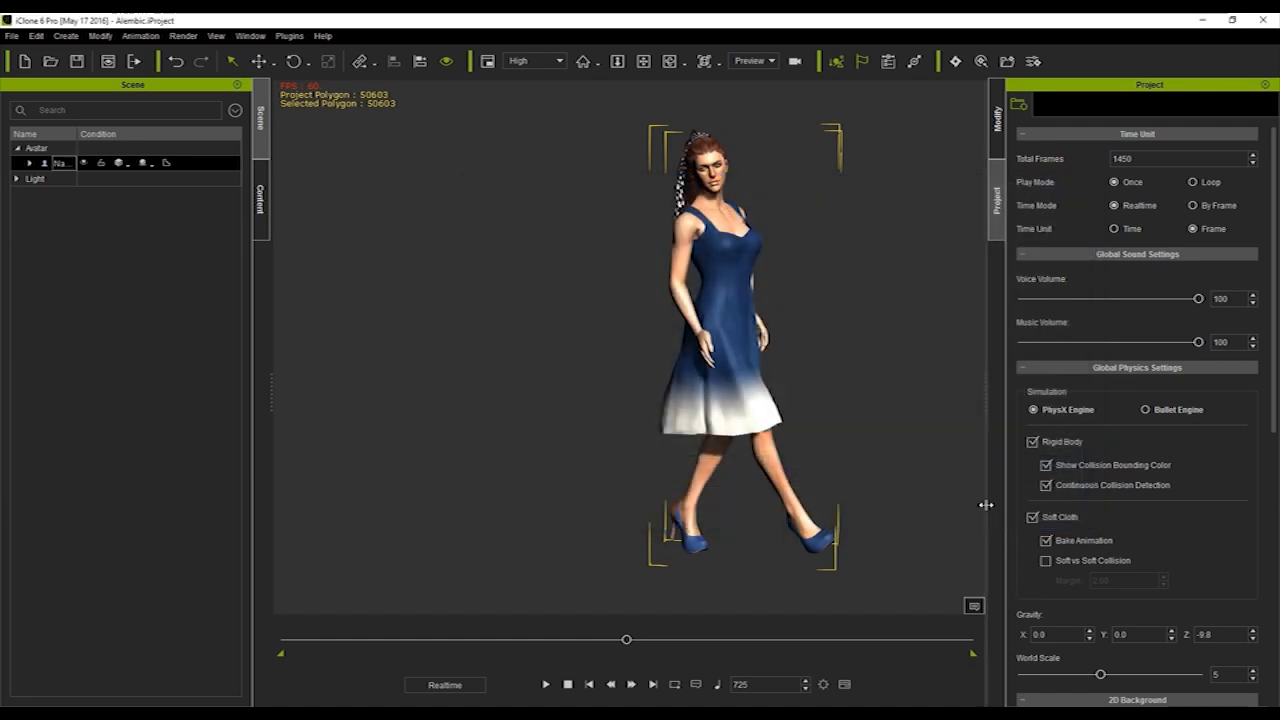
# Open the avatar in 3DXchange and export it as an FBX file named Dance to D:\Alembic\fbx with textures embedded.
pyautogui.click(997, 120)
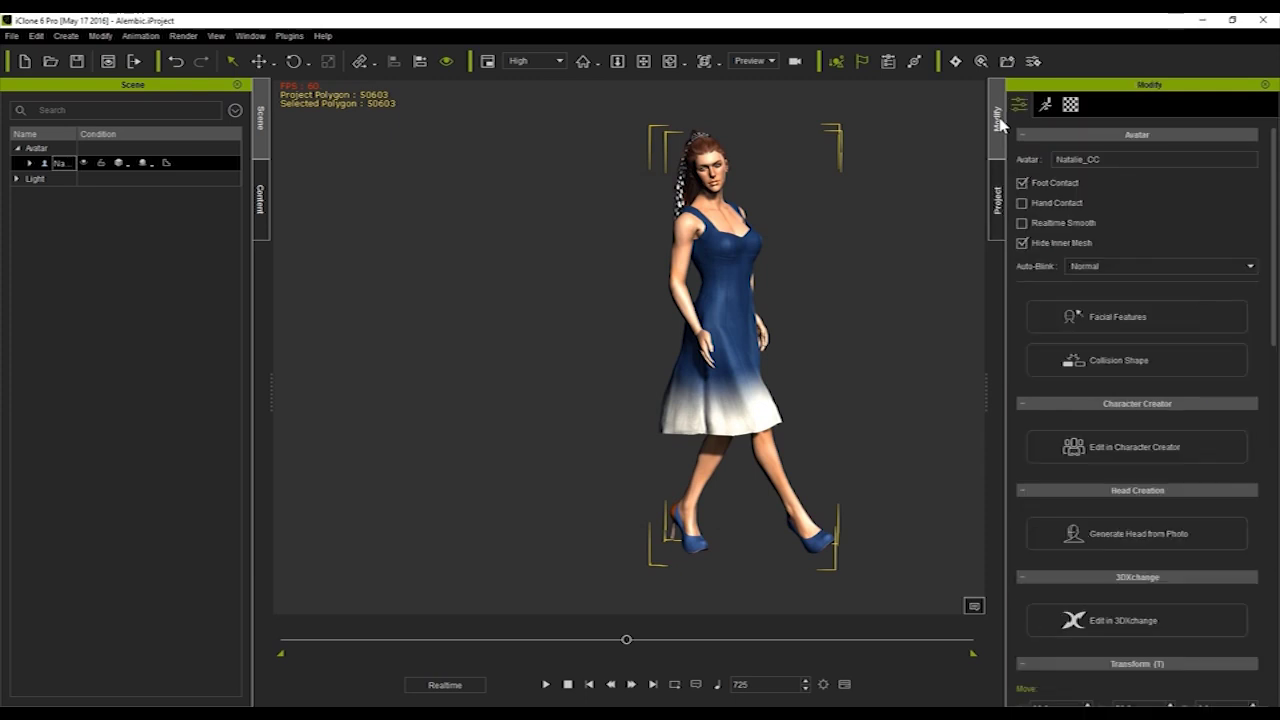
pyautogui.click(1076, 624)
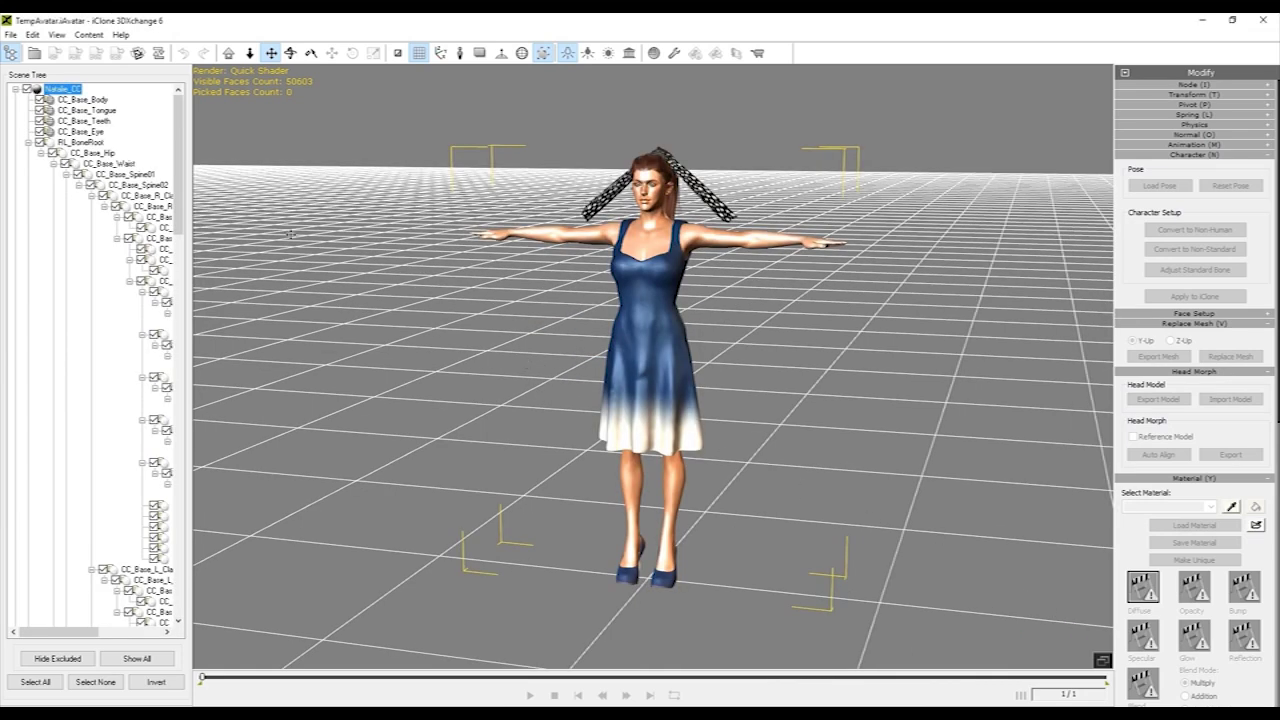
pyautogui.click(10, 35)
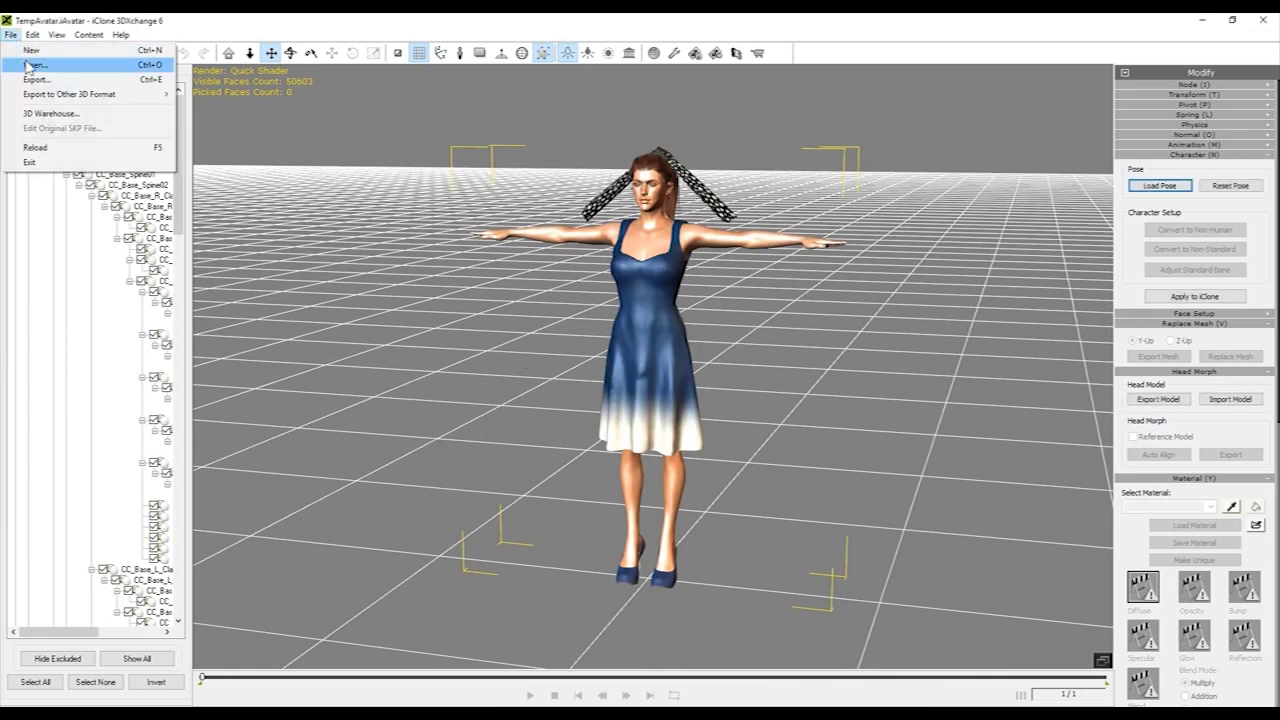
pyautogui.moveTo(59, 96)
pyautogui.click(226, 95)
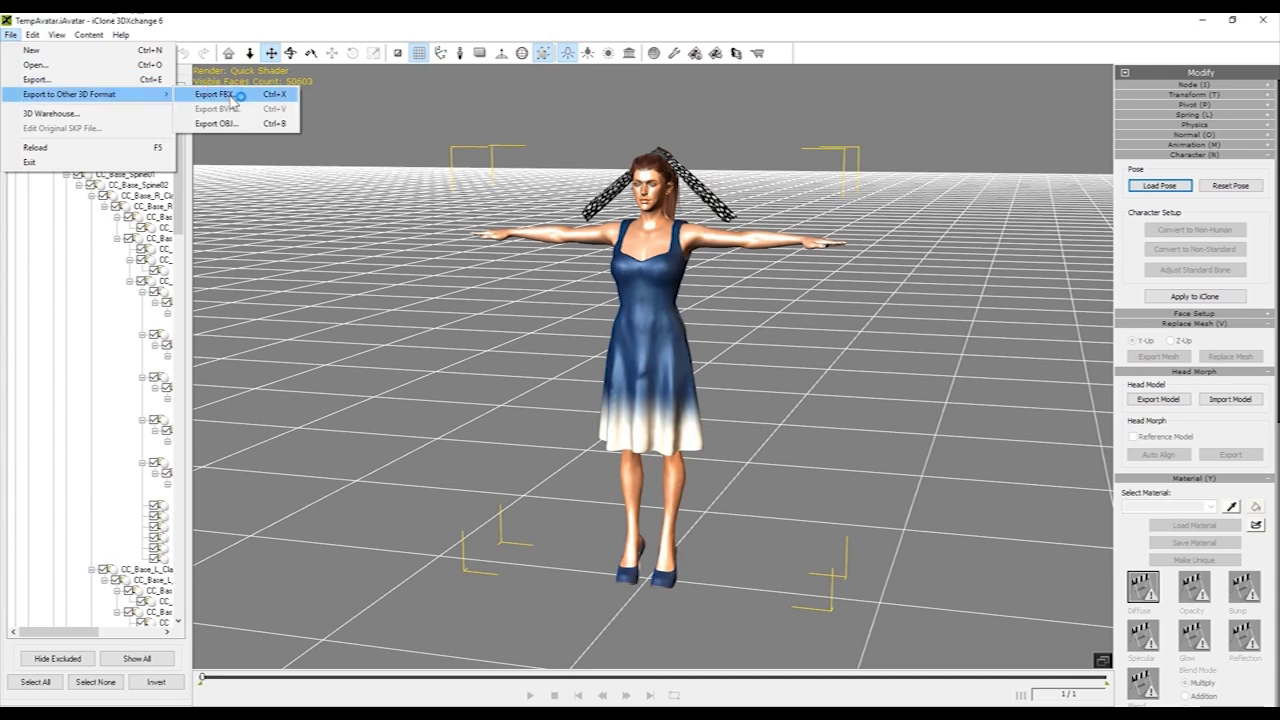
pyautogui.moveTo(524, 177); pyautogui.dragTo(478, 175)
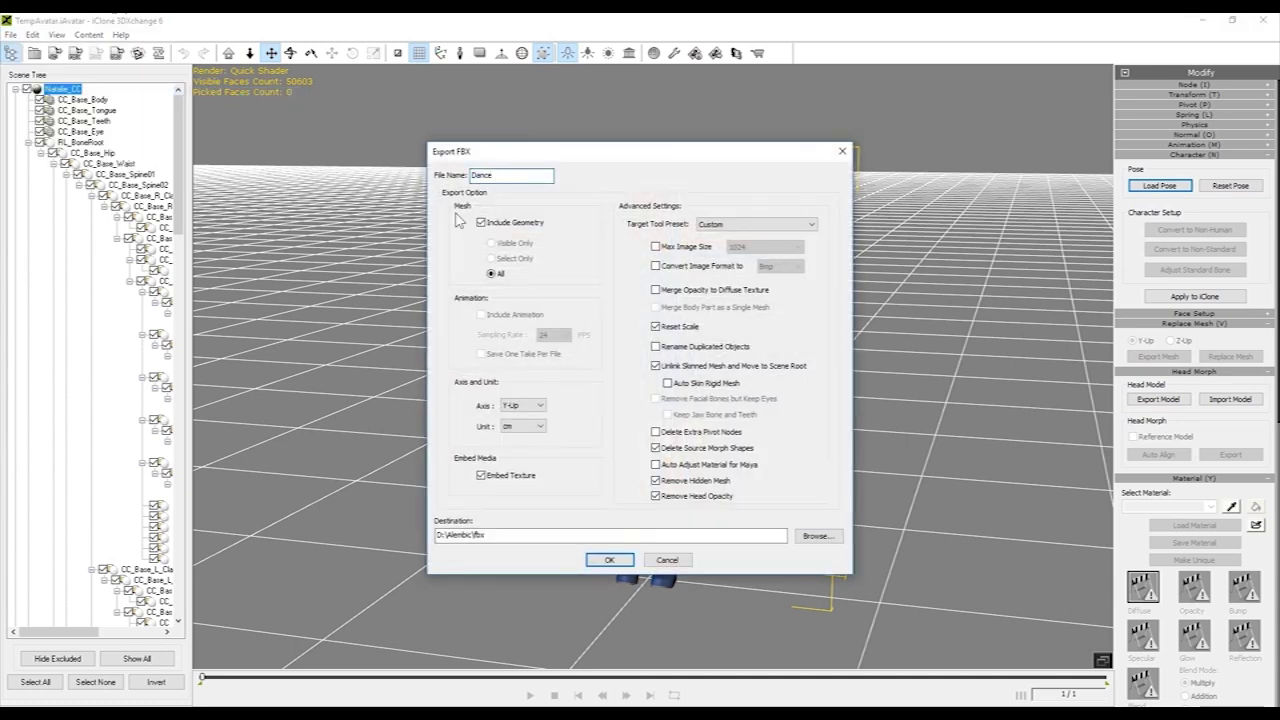
pyautogui.click(612, 560)
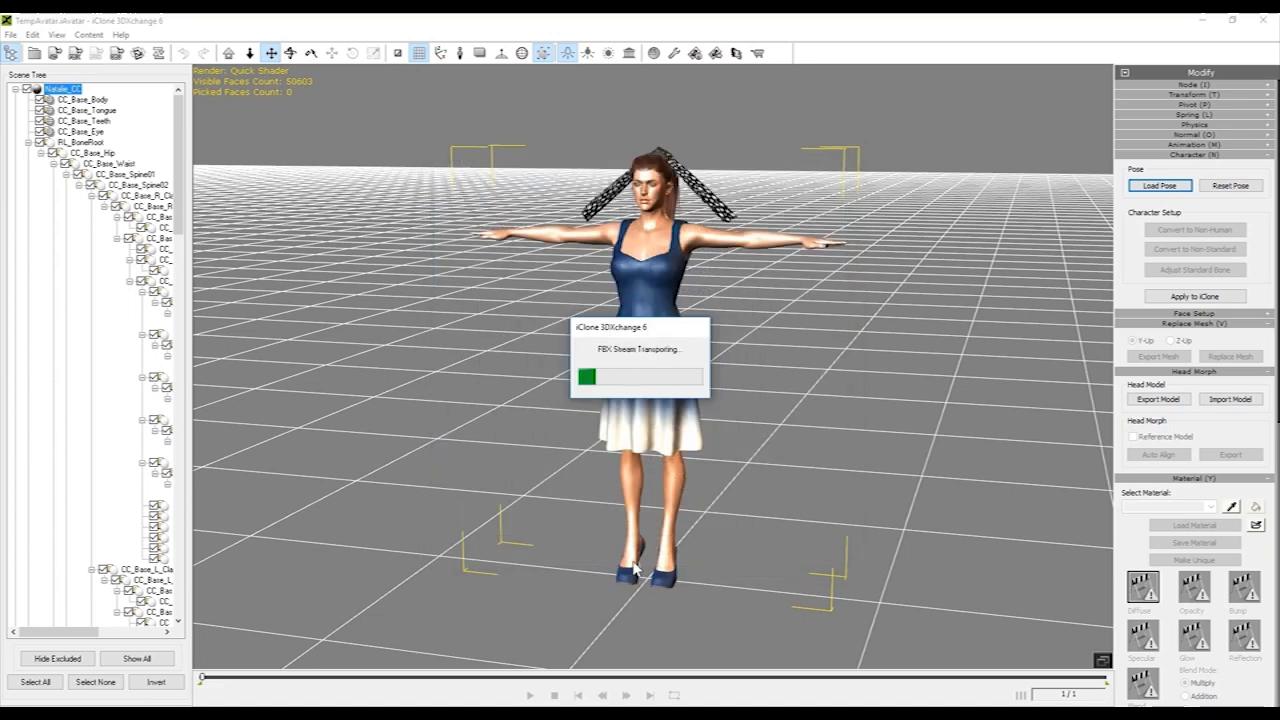
# Switch to Maya and open the Outliner and a Hypershade window showing the materials.
pyautogui.hotkey('alt', 'Tab')
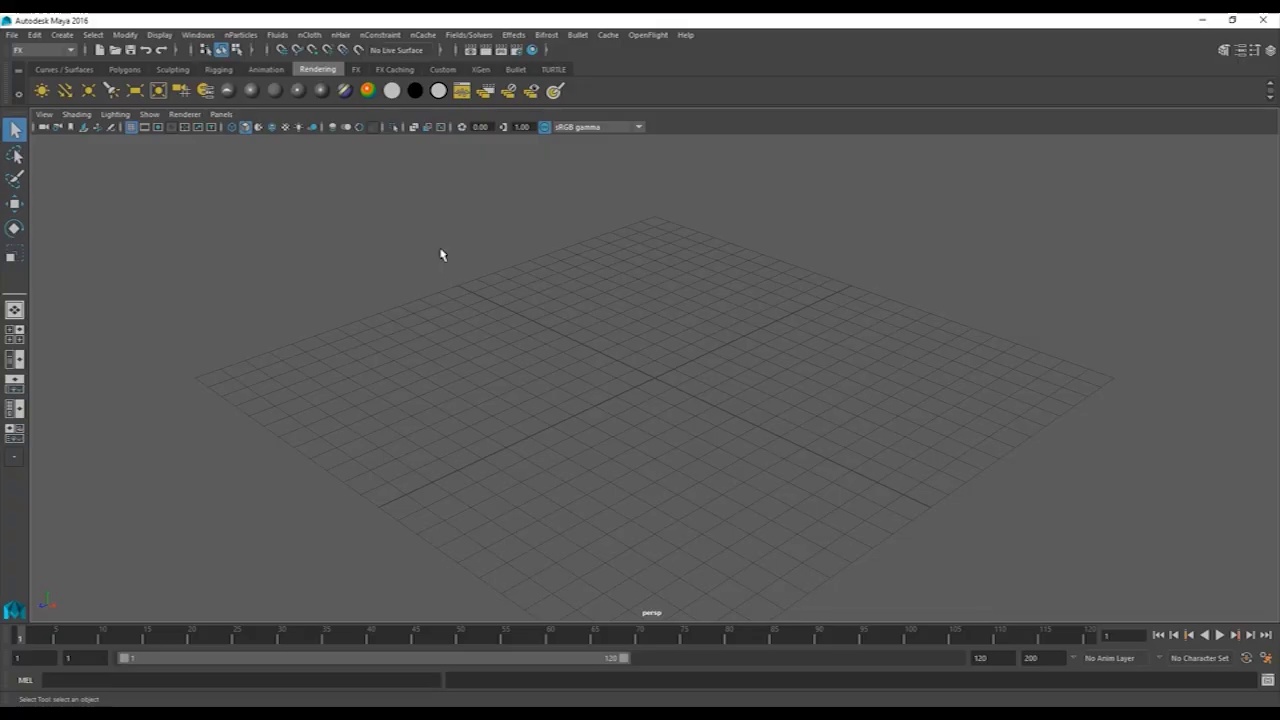
pyautogui.click(196, 34)
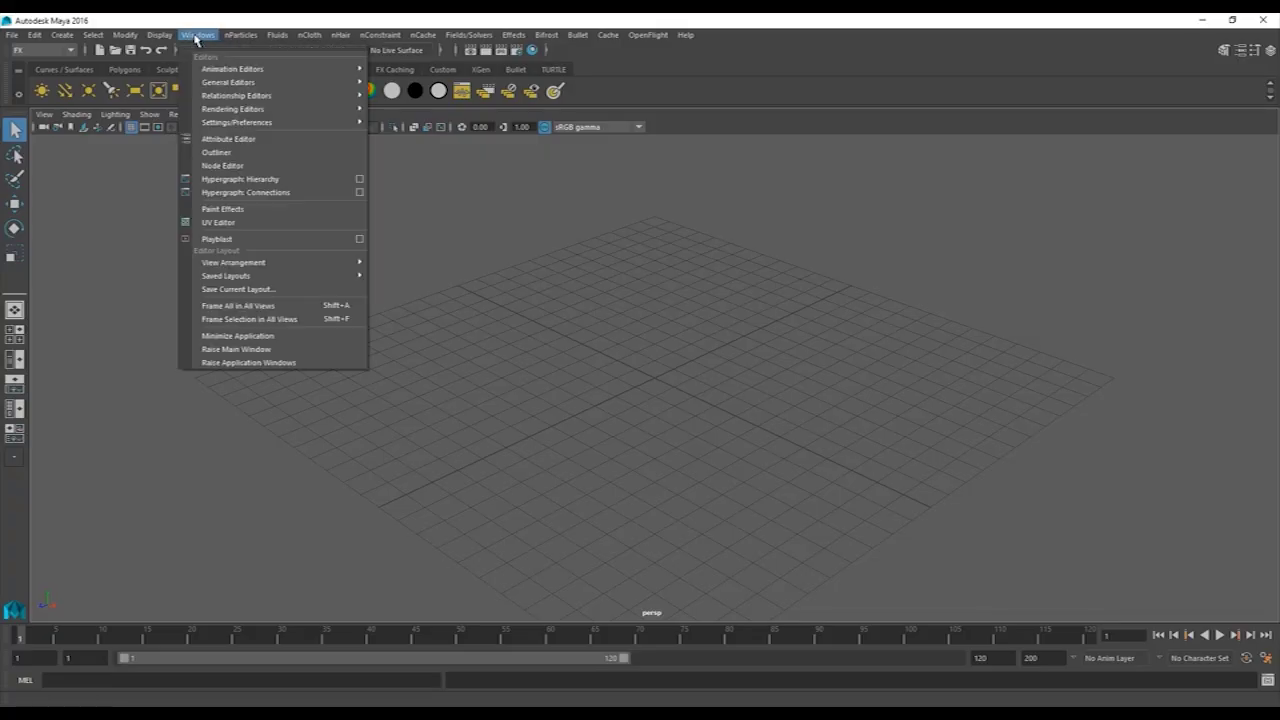
pyautogui.click(246, 152)
pyautogui.click(531, 50)
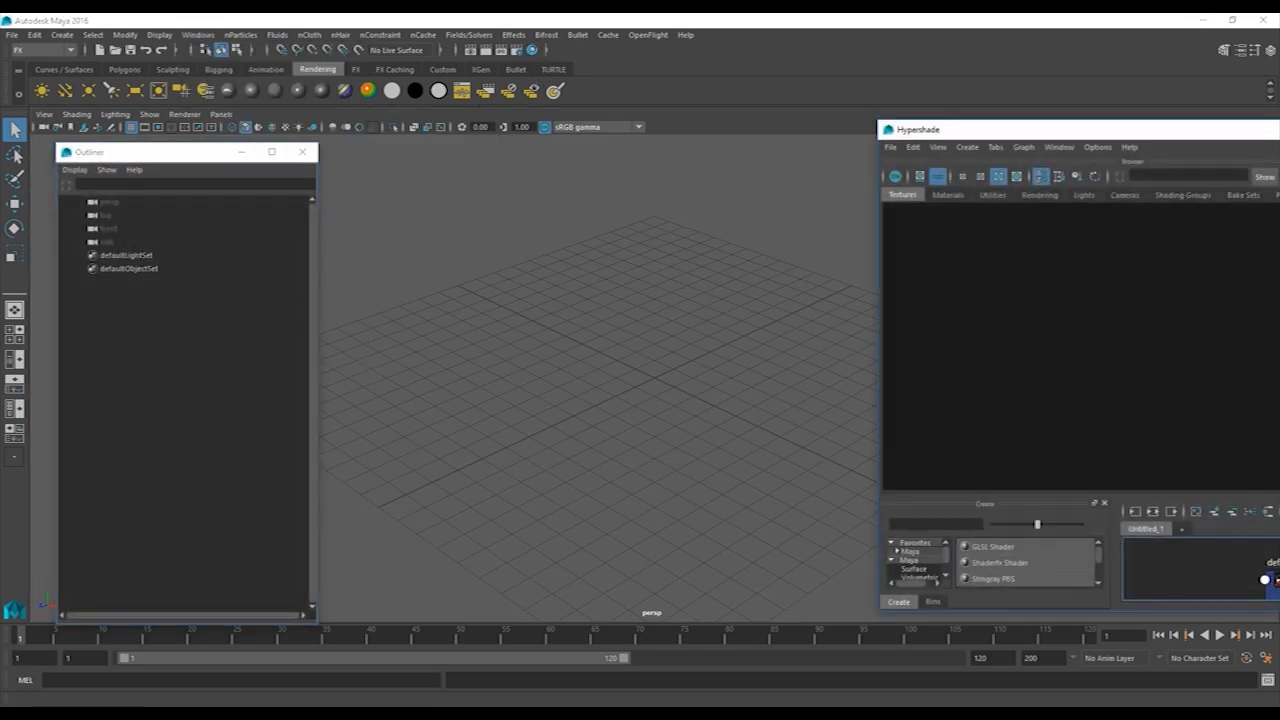
pyautogui.moveTo(1186, 329); pyautogui.dragTo(1234, 337)
pyautogui.click(950, 195)
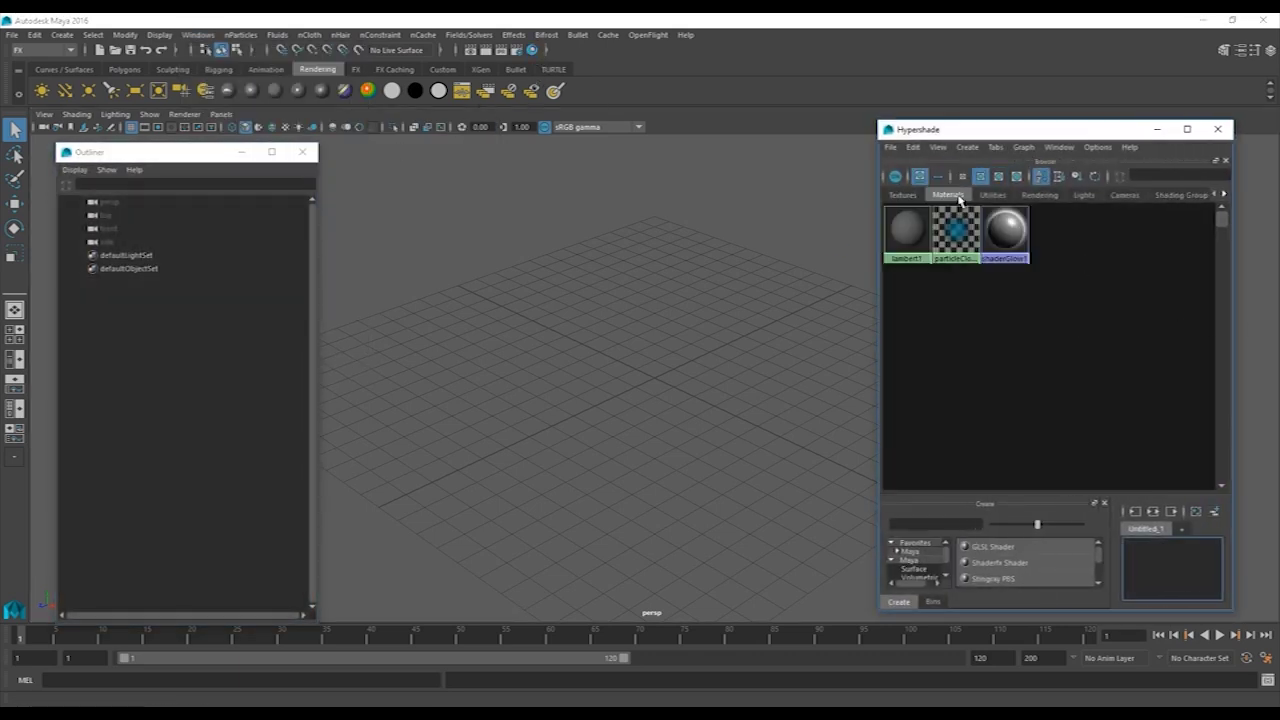
pyautogui.moveTo(1046, 133)
pyautogui.mouseDown()
pyautogui.moveTo(1094, 131)
pyautogui.moveTo(1069, 138)
pyautogui.mouseUp()
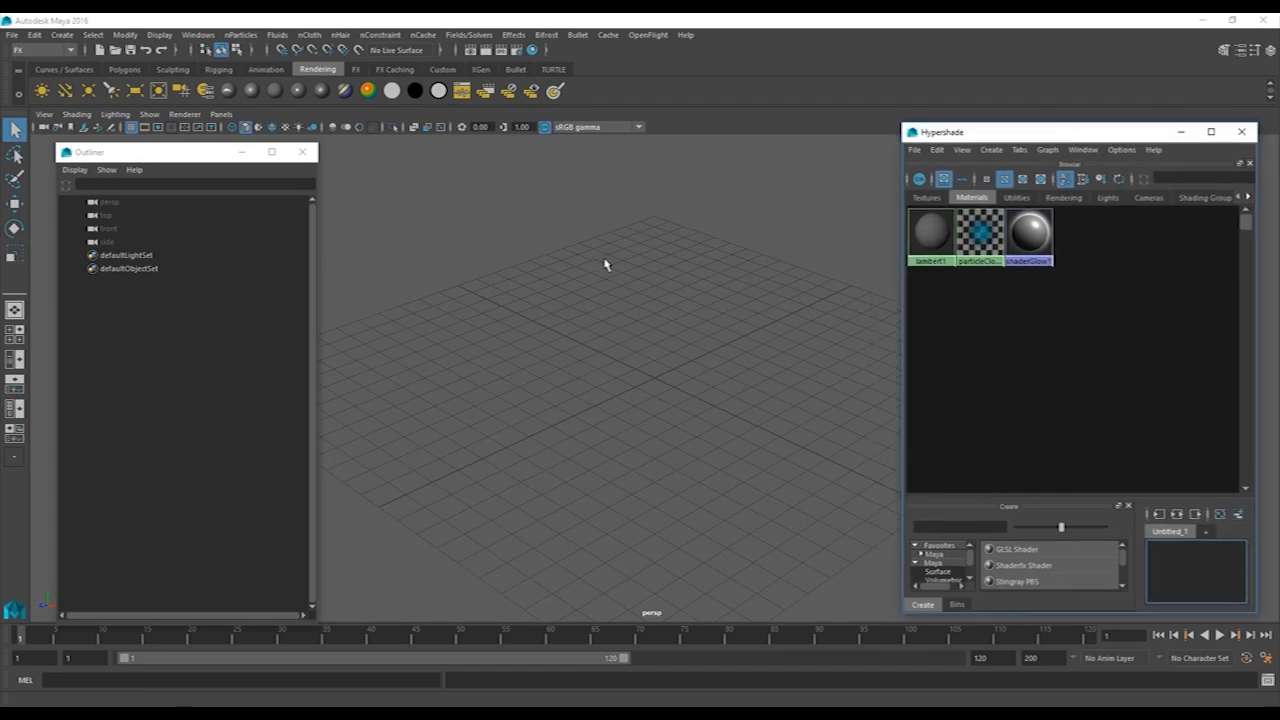
# Import Dance.abc from the Alembic\abc folder into the Maya scene and view the whole character.
pyautogui.hotkey('alt', 'Tab')
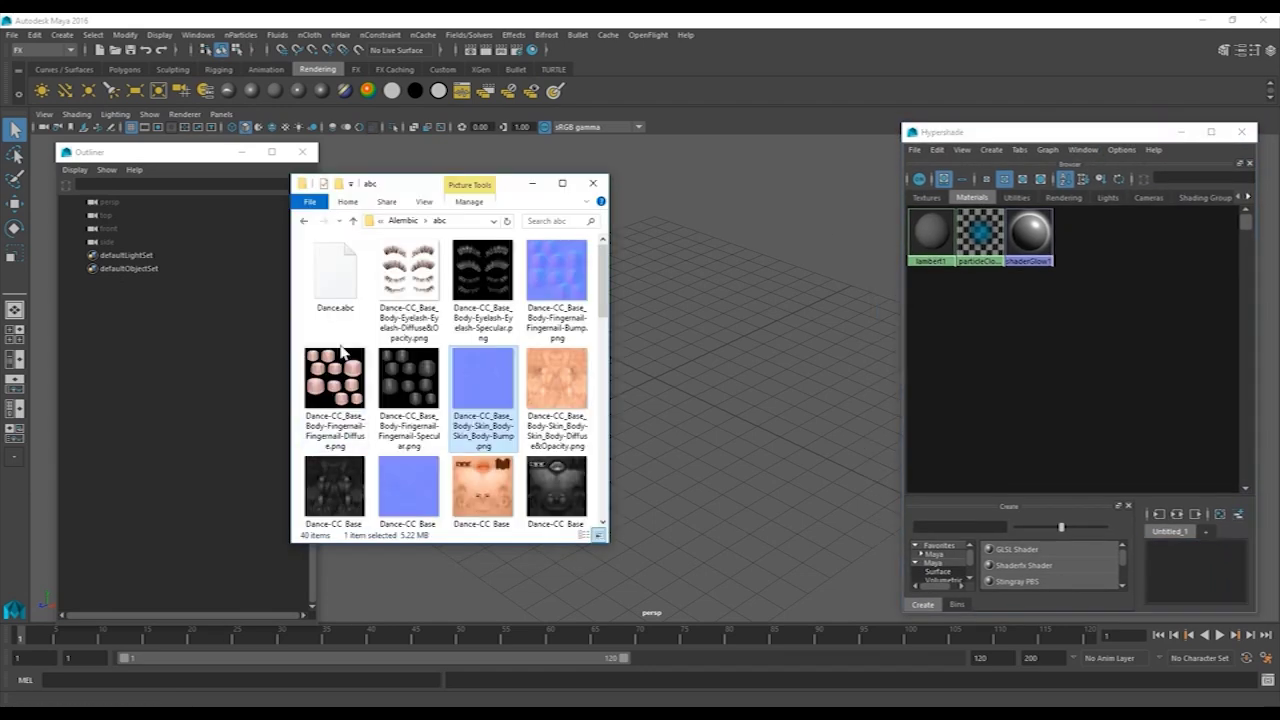
pyautogui.moveTo(335, 275); pyautogui.dragTo(680, 383)
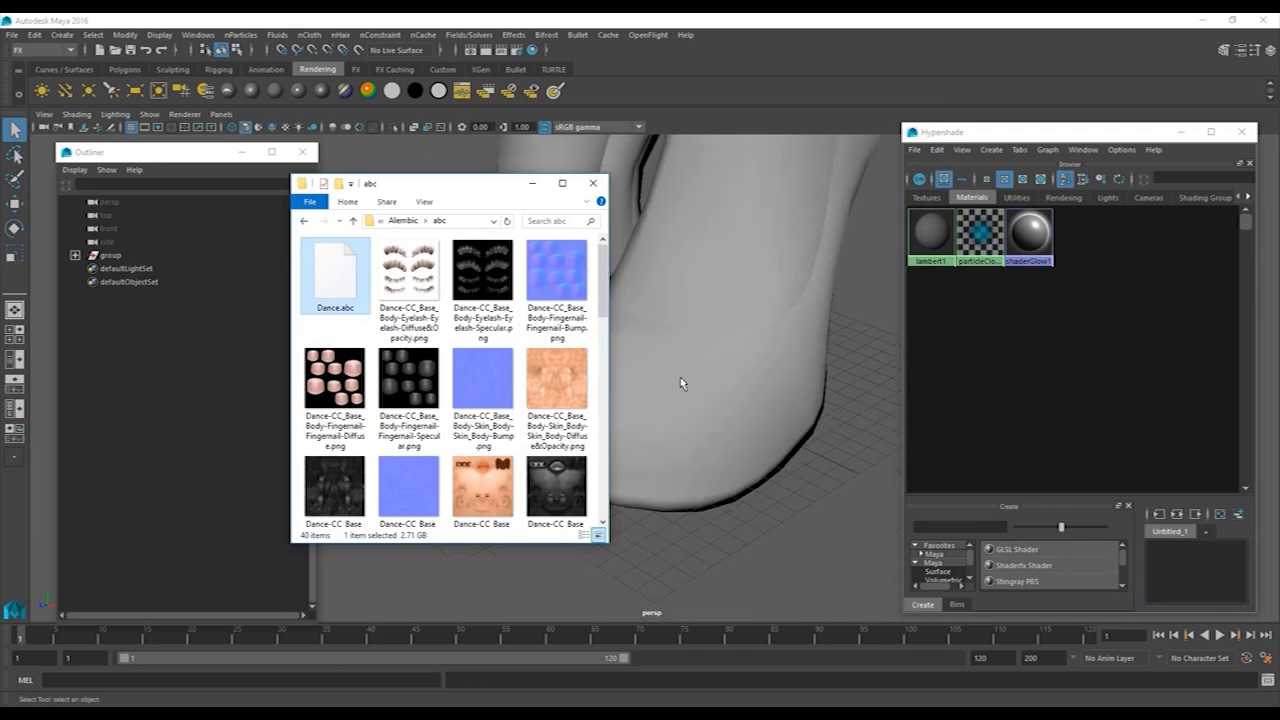
pyautogui.click(787, 364)
pyautogui.keyDown('alt'); pyautogui.moveTo(787, 364); pyautogui.dragTo(655, 337, button='right'); pyautogui.keyUp('alt')
pyautogui.keyDown('alt'); pyautogui.moveTo(655, 337); pyautogui.dragTo(668, 424); pyautogui.keyUp('alt')
# Extend the playback range to frame 196 and play the imported animation, stopping at frame 164.
pyautogui.moveTo(624, 662); pyautogui.dragTo(938, 662)
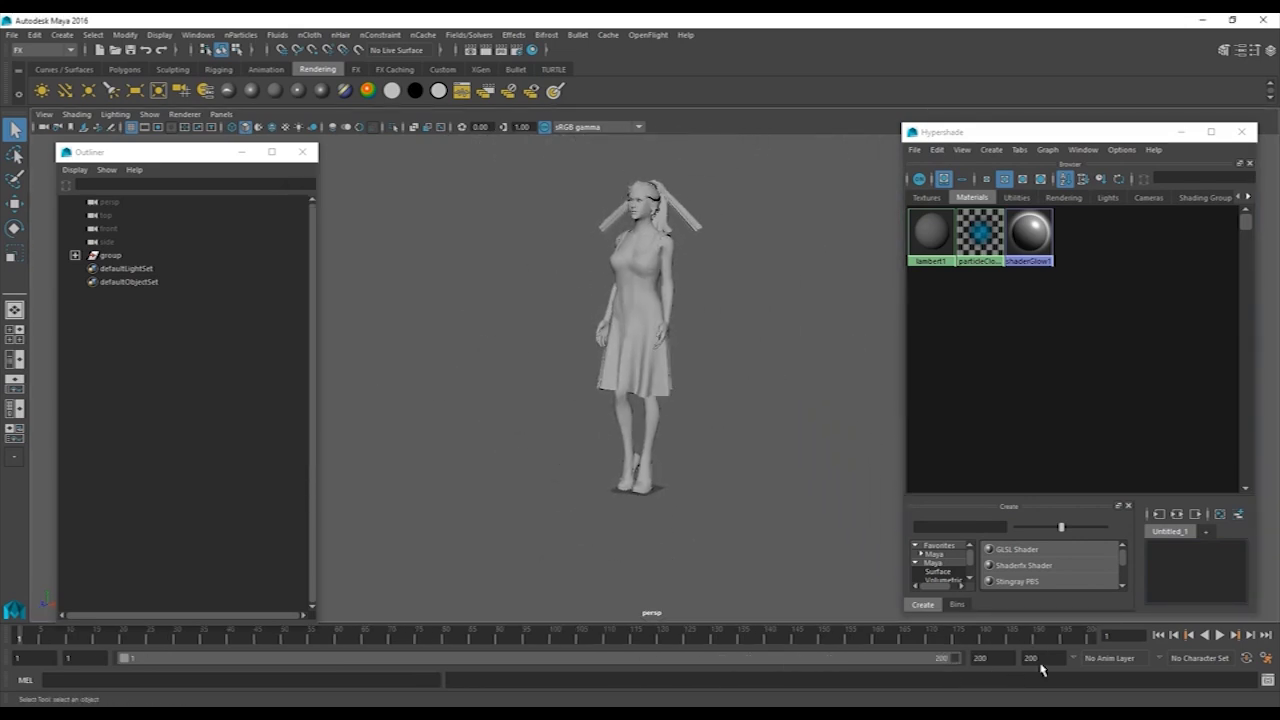
pyautogui.click(766, 637)
pyautogui.hotkey('alt', 'v')
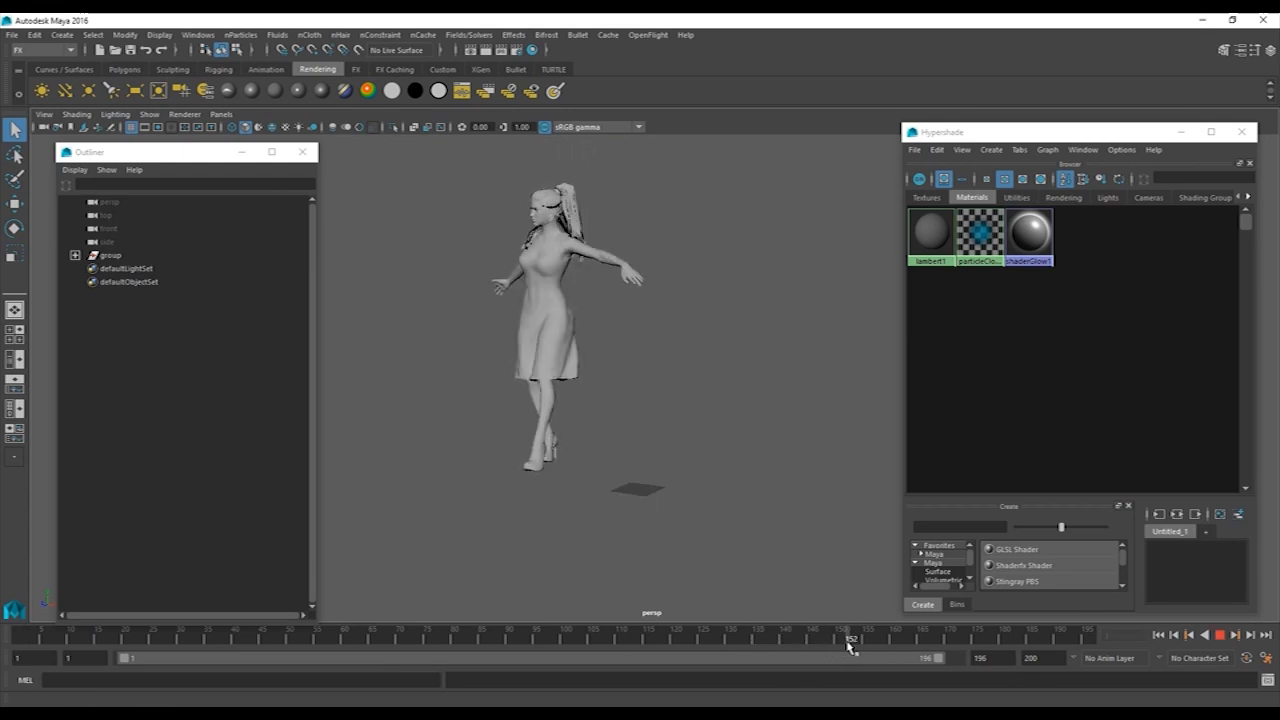
pyautogui.click(913, 647)
# Switch the perspective viewport to a different renderer.
pyautogui.keyDown('alt'); pyautogui.moveTo(637, 409); pyautogui.dragTo(684, 354); pyautogui.keyUp('alt')
pyautogui.keyDown('alt'); pyautogui.moveTo(684, 354); pyautogui.dragTo(704, 382, button='middle'); pyautogui.keyUp('alt')
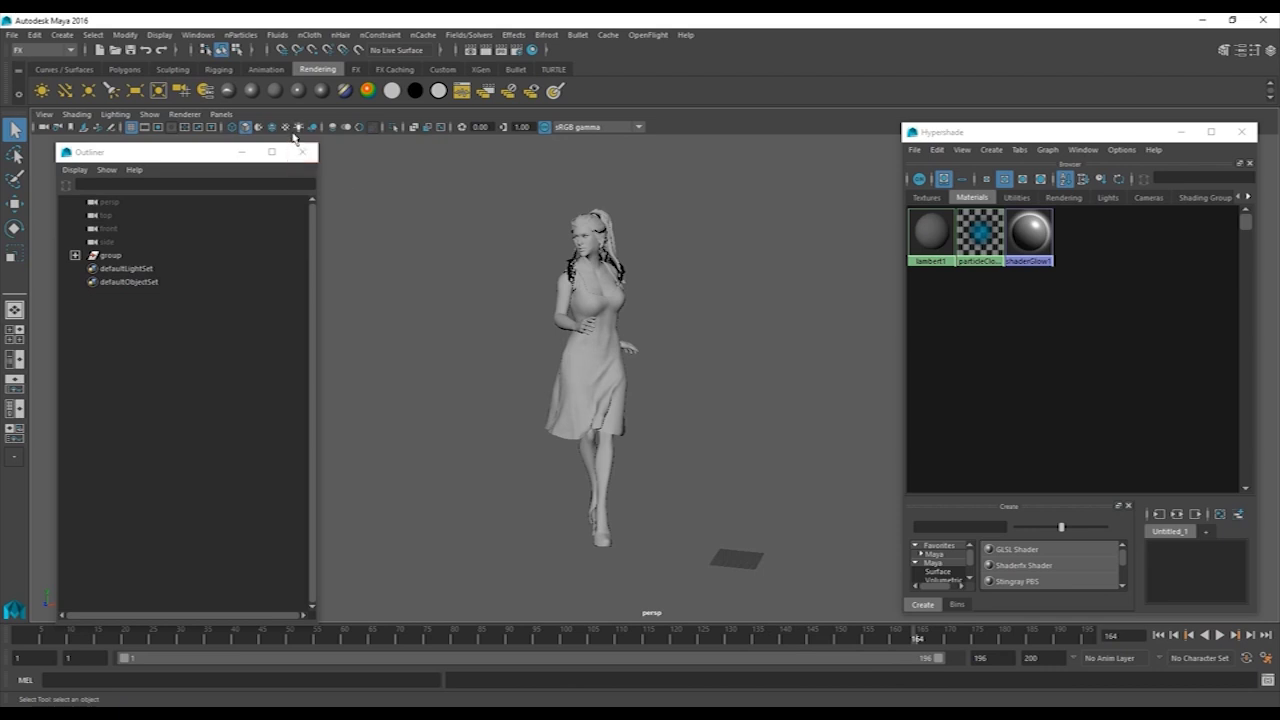
pyautogui.click(185, 114)
pyautogui.click(223, 151)
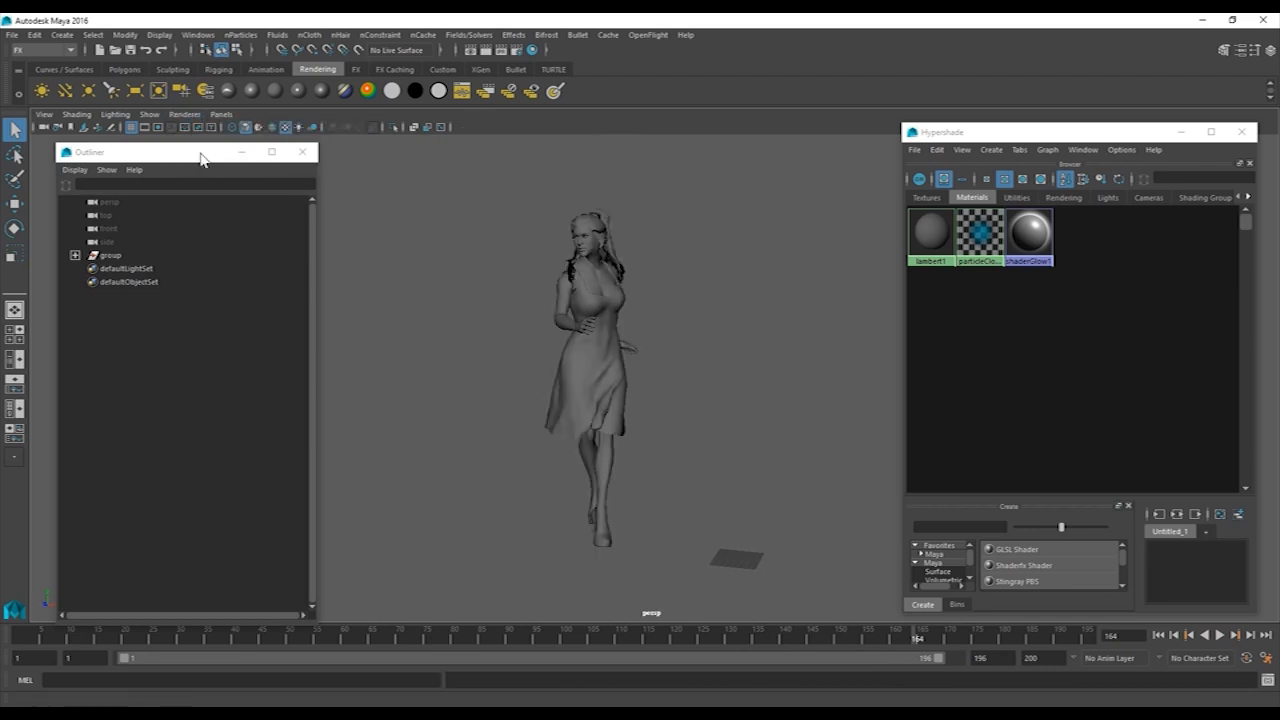
# Expand the imported group to list its meshes, and create a Blinn material named SKIN_BODY.
pyautogui.click(75, 256)
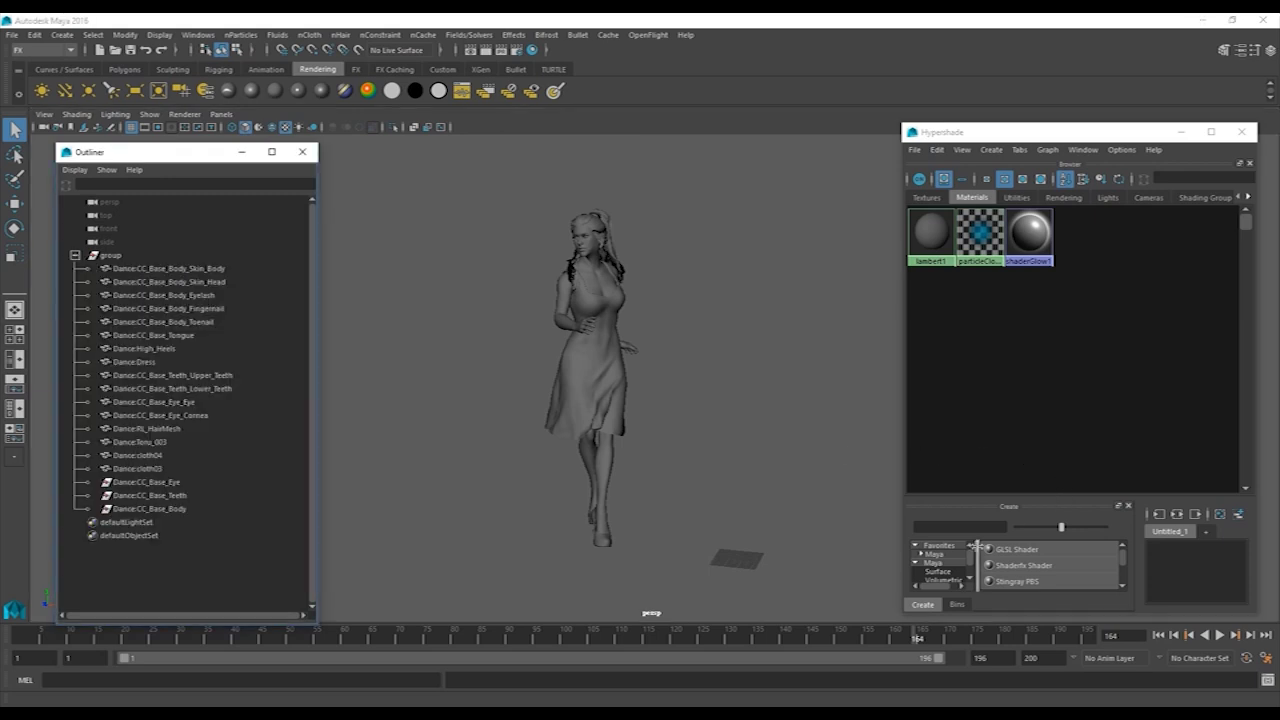
pyautogui.click(935, 554)
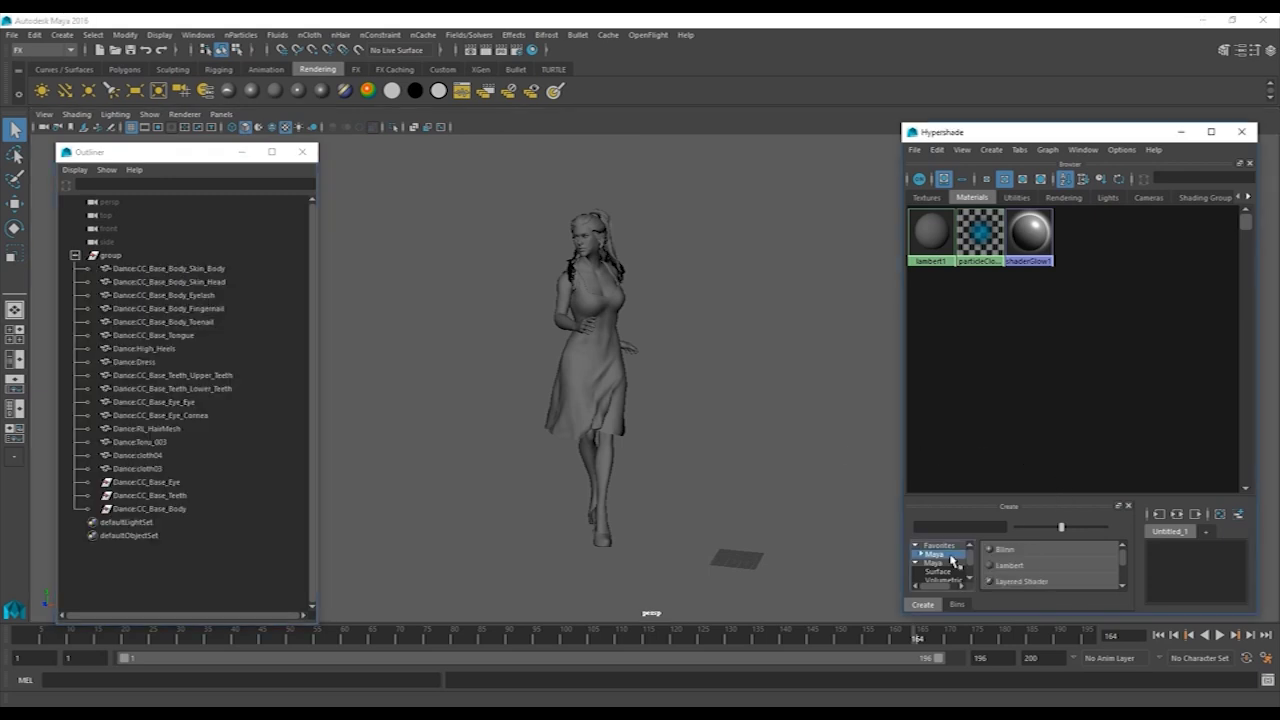
pyautogui.click(1019, 550)
pyautogui.rightClick(931, 232)
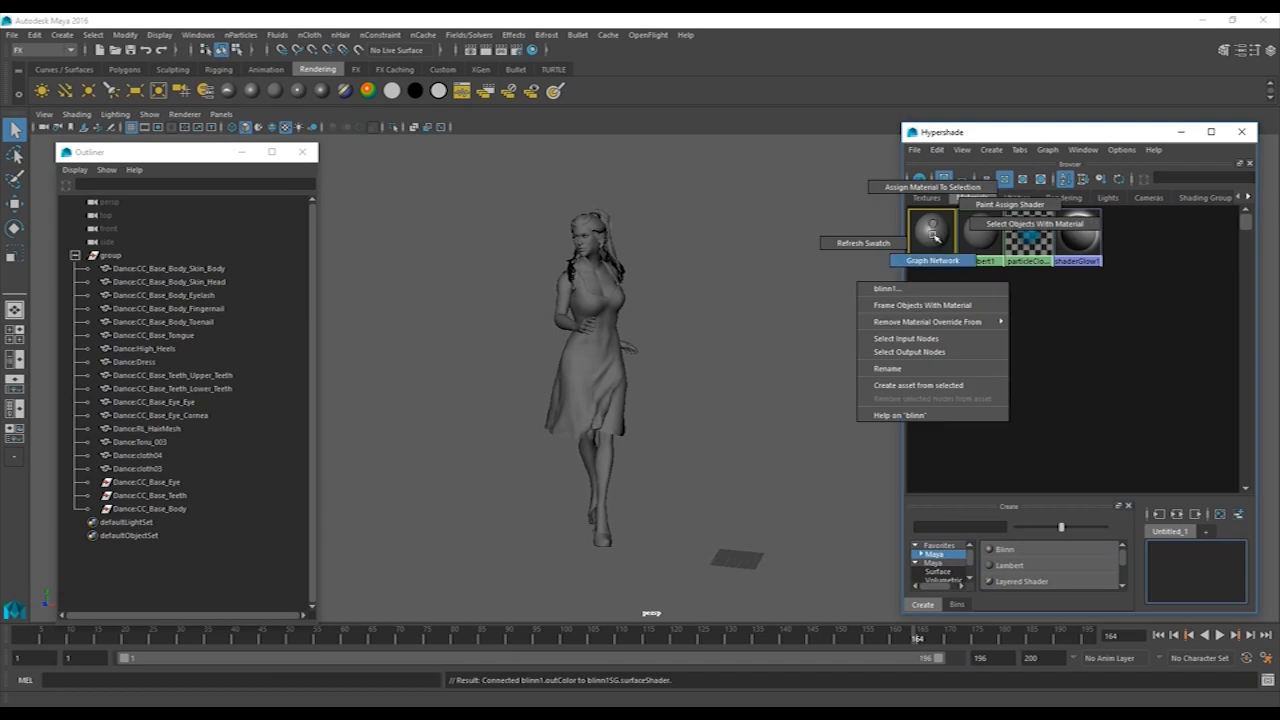
pyautogui.click(930, 369)
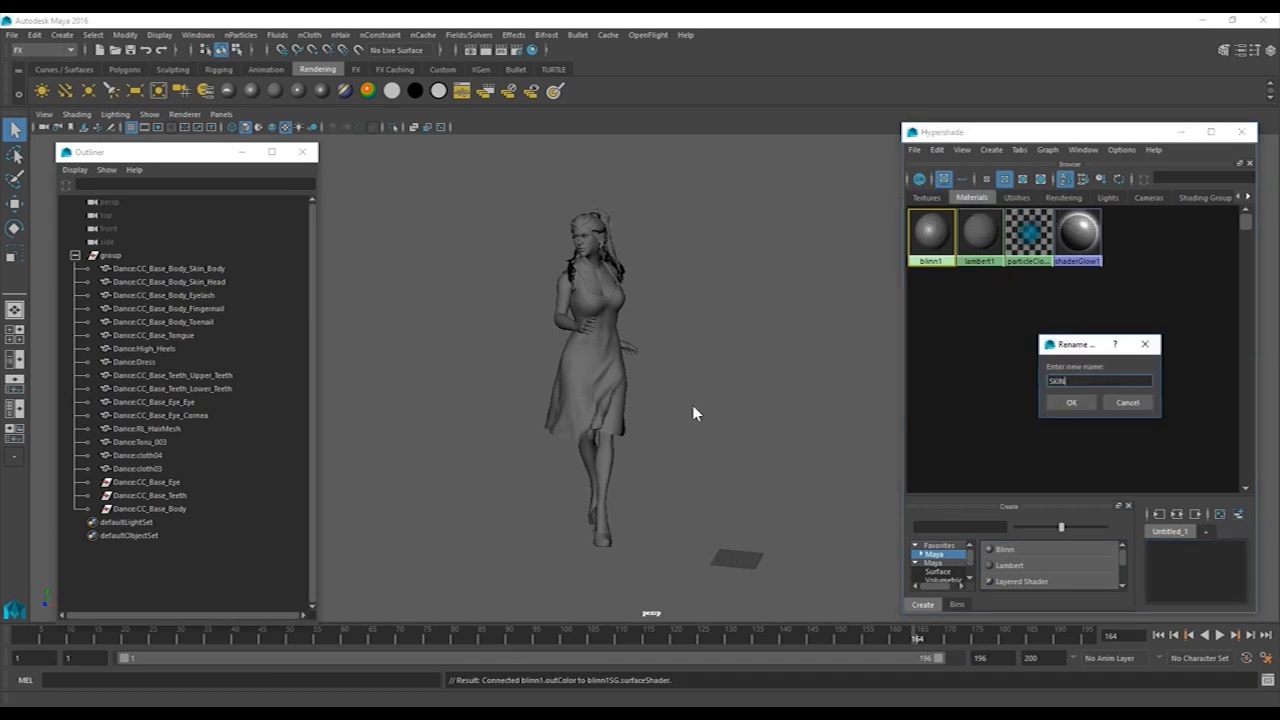
pyautogui.press('Return')
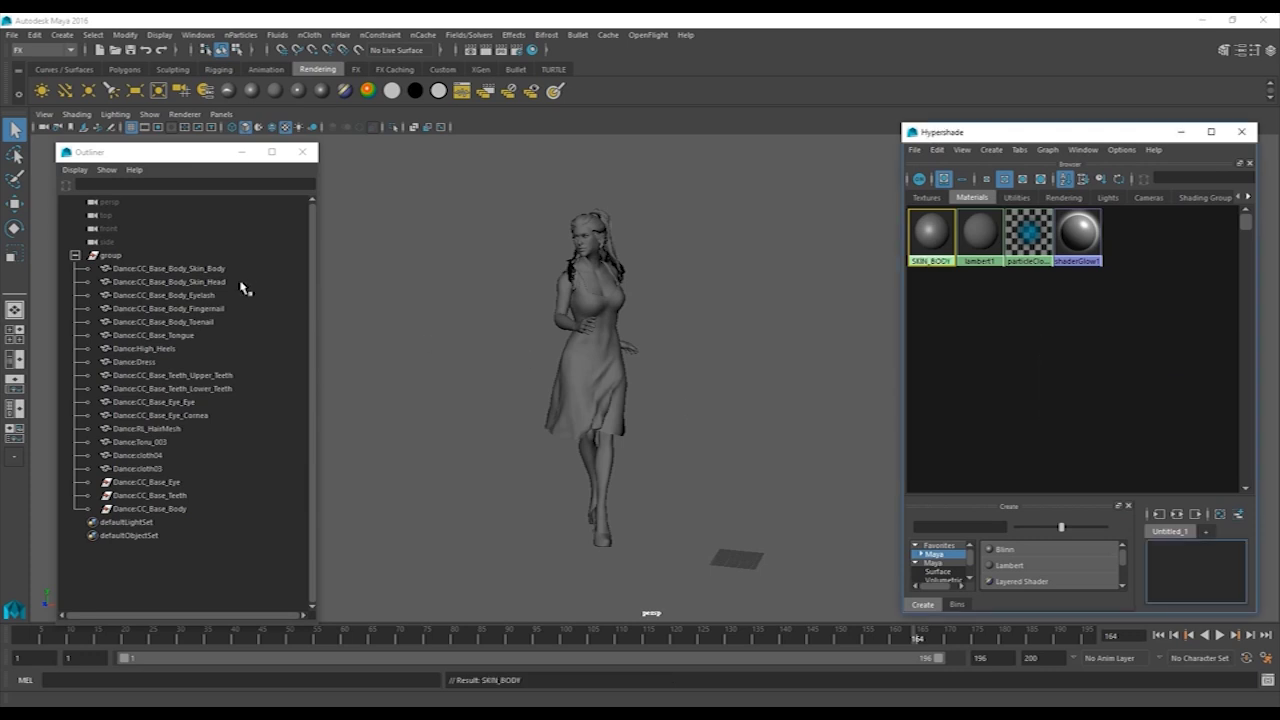
# Assign the SKIN_BODY material to the Dance:CC_Base_Body_Skin_Body mesh.
pyautogui.click(223, 268)
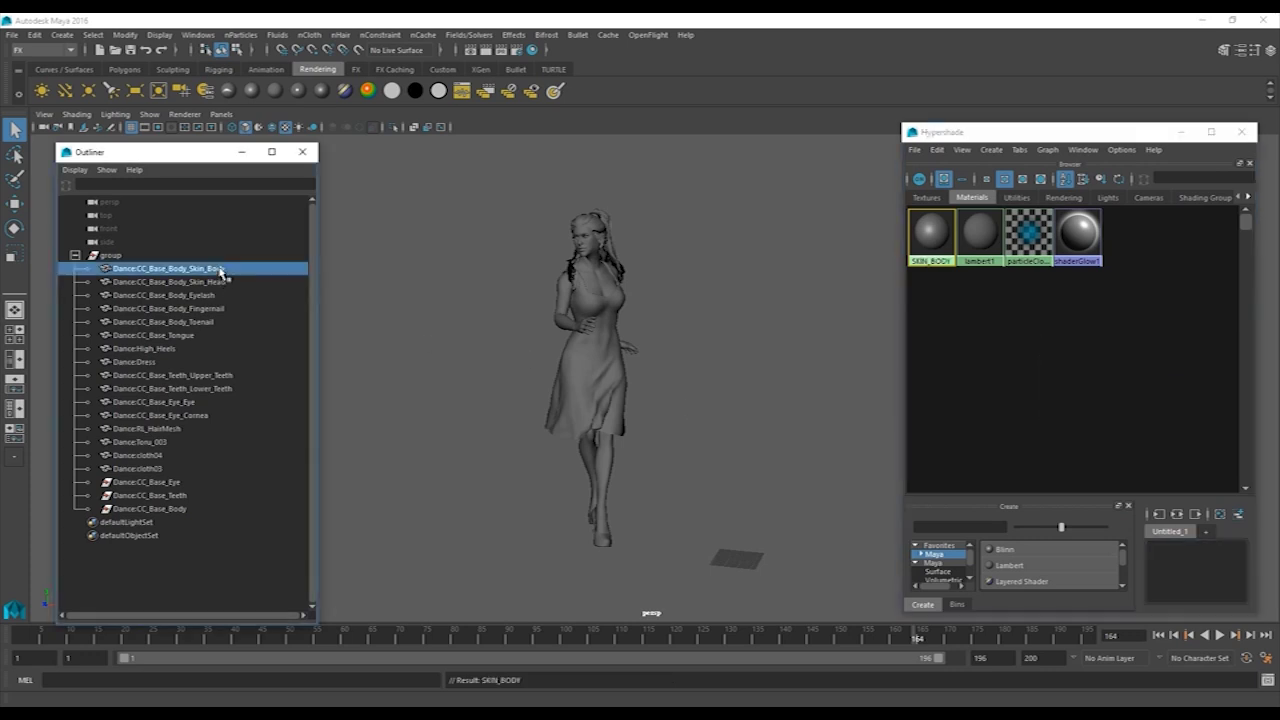
pyautogui.rightClick(931, 231)
pyautogui.click(933, 192)
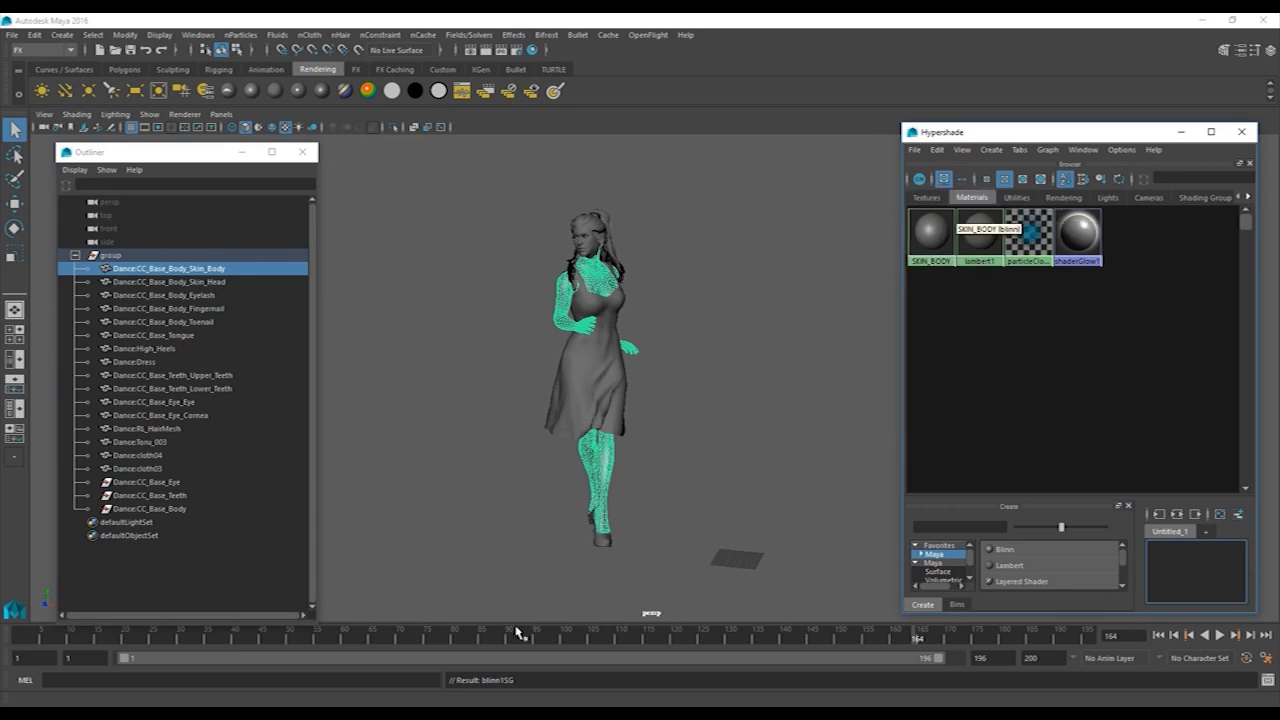
# Connect the Skin_Body diffuse texture from the abc folder to SKIN_BODY's default input and the Skin_Body bump texture to its bump map.
pyautogui.moveTo(283, 712); pyautogui.dragTo(283, 632)
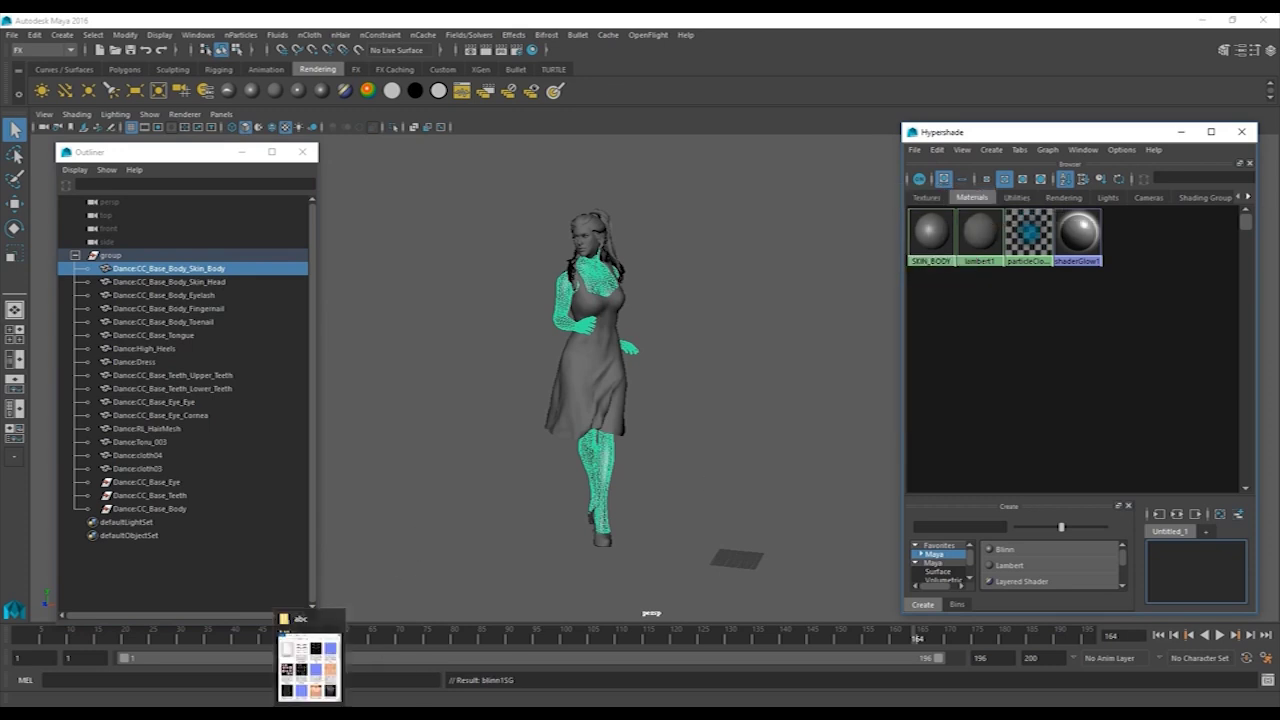
pyautogui.click(309, 670)
pyautogui.moveTo(562, 382); pyautogui.dragTo(950, 242)
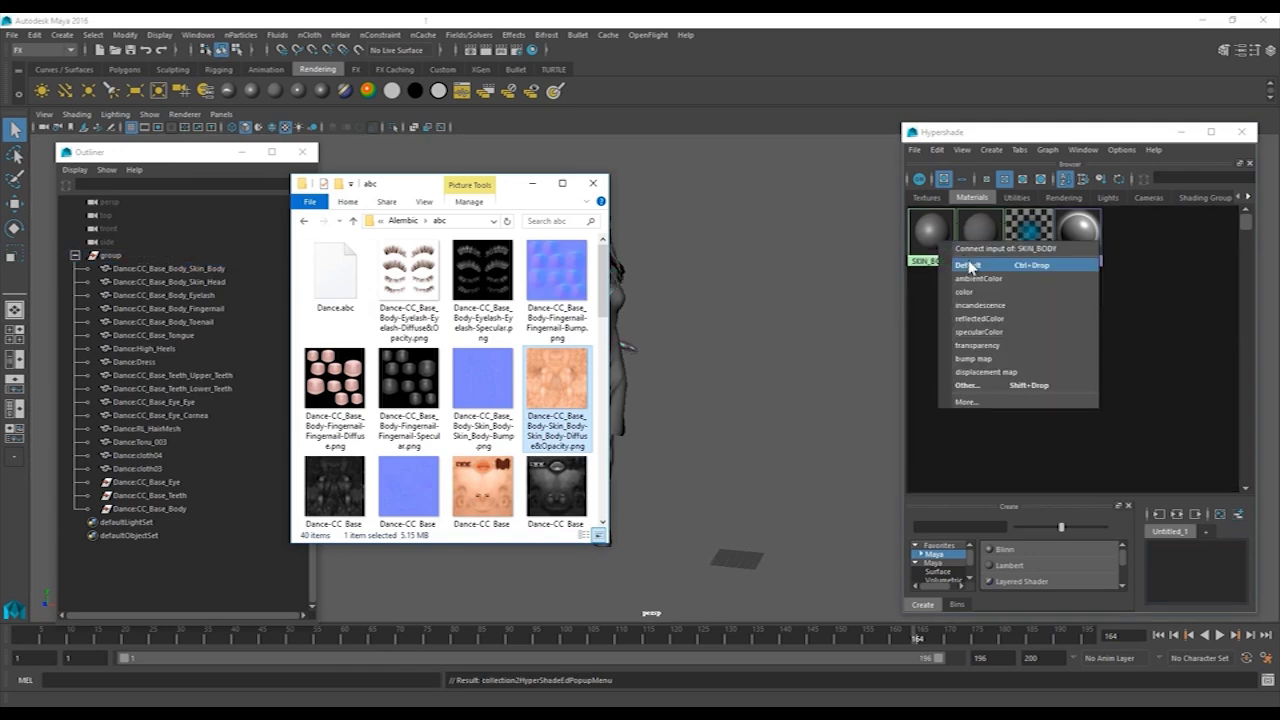
pyautogui.click(969, 266)
pyautogui.moveTo(470, 381); pyautogui.dragTo(935, 240)
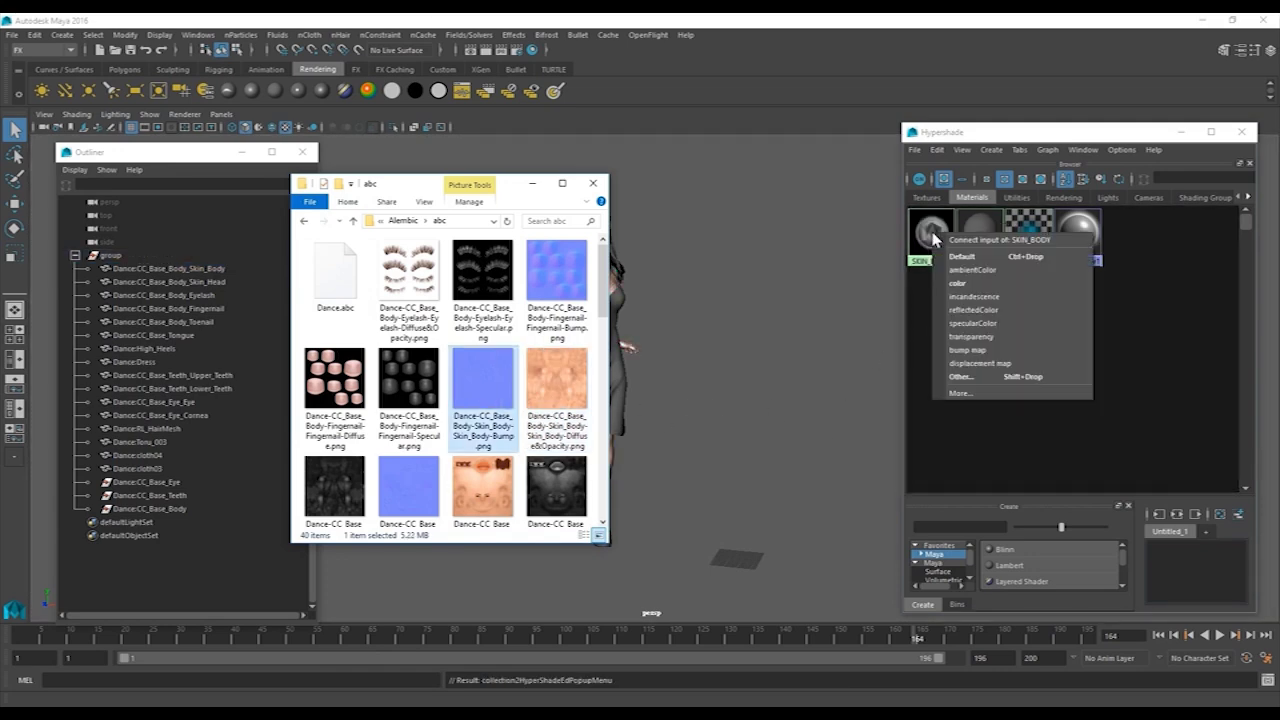
pyautogui.click(1000, 355)
pyautogui.click(532, 183)
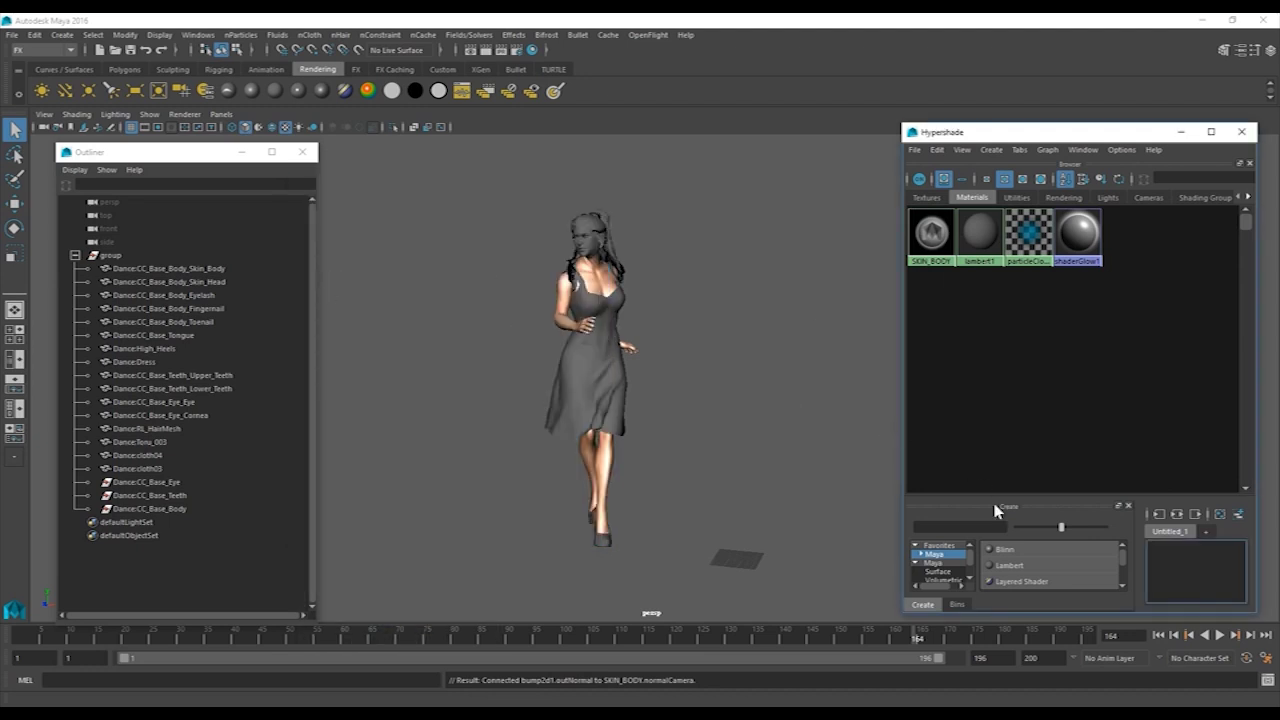
# Create a second Blinn material named SKIN_HEAD and select the Dance:CC_Base_Body_Skin_Head mesh as its assignment target.
pyautogui.click(1005, 550)
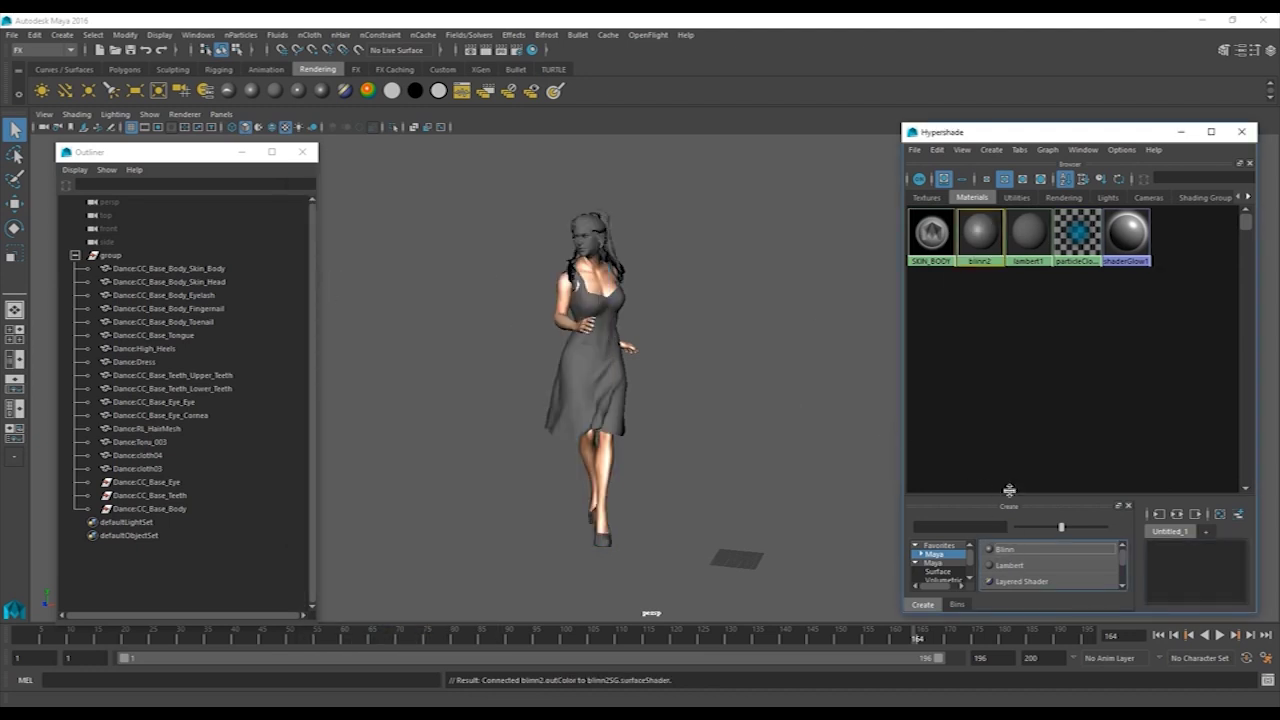
pyautogui.rightClick(980, 236)
pyautogui.click(984, 383)
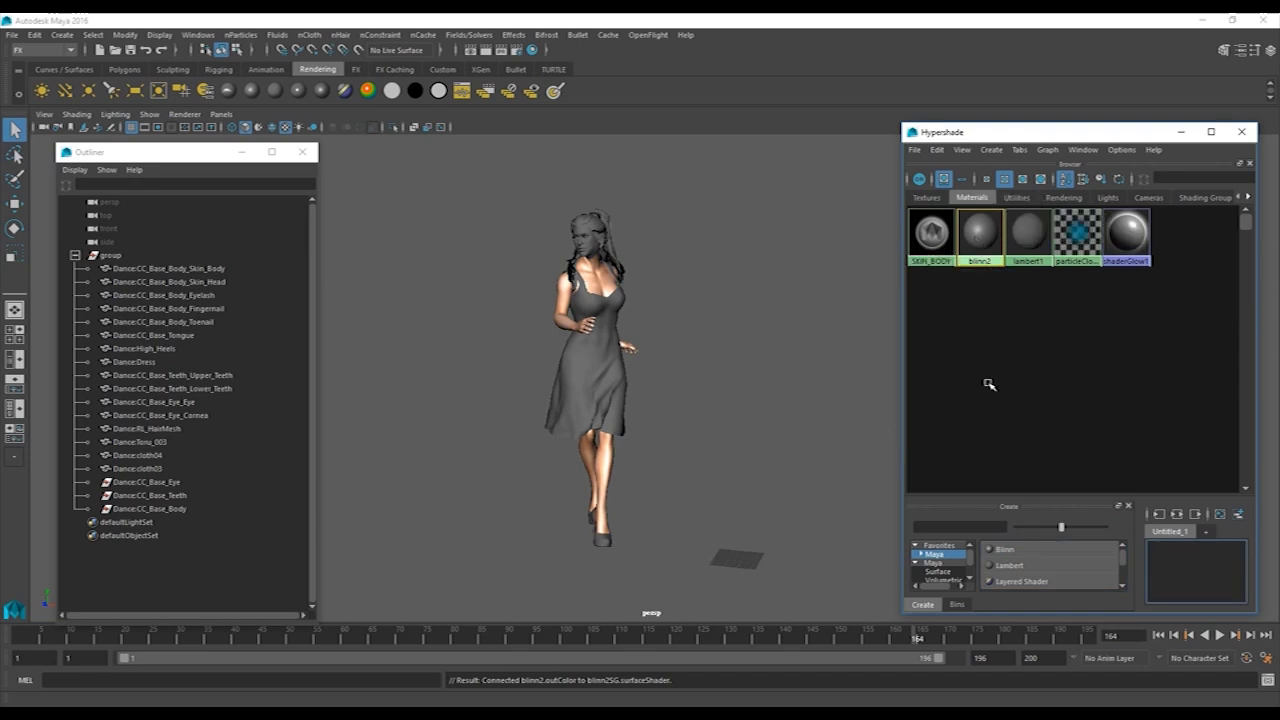
pyautogui.write('SK')
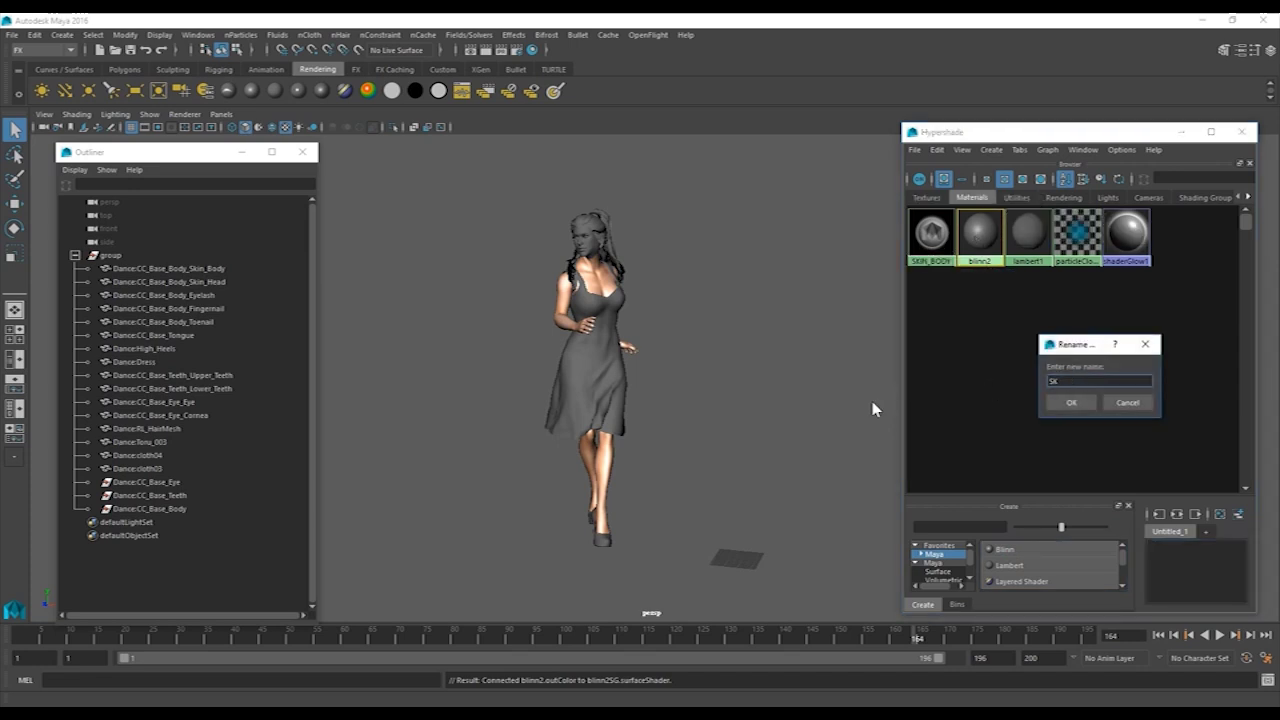
pyautogui.write('IN_HEA')
pyautogui.press('Return')
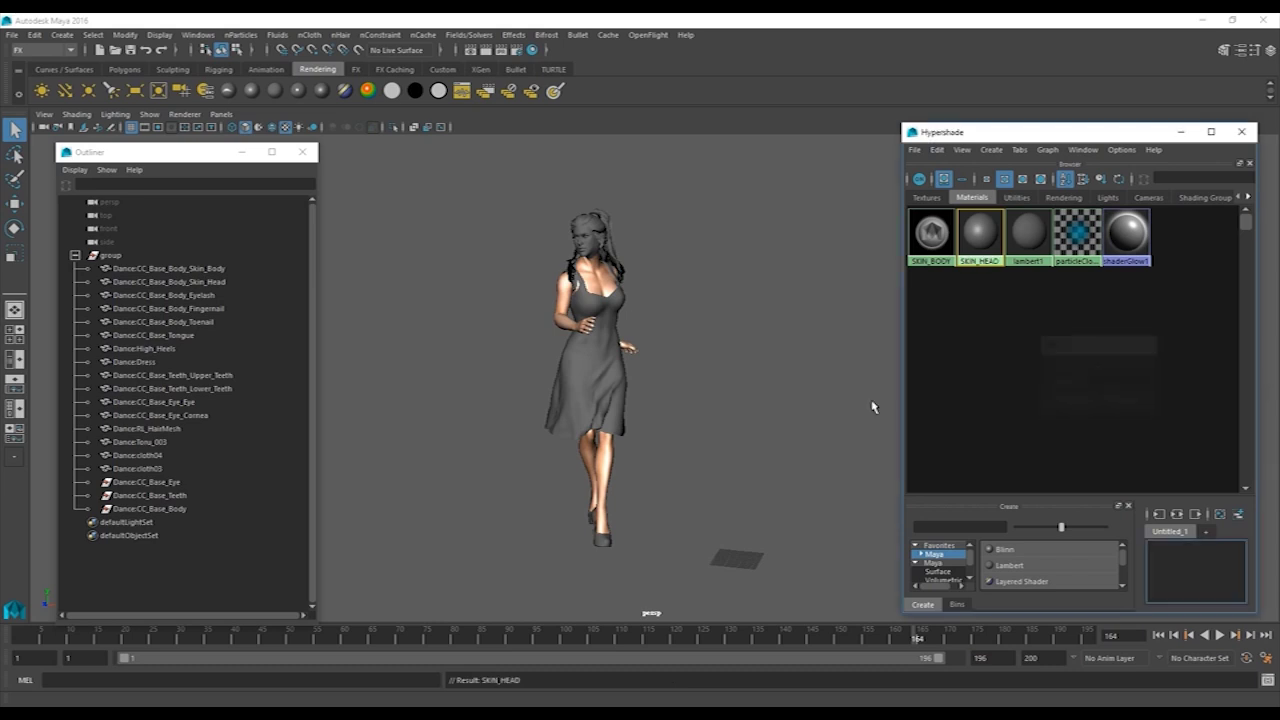
pyautogui.click(225, 283)
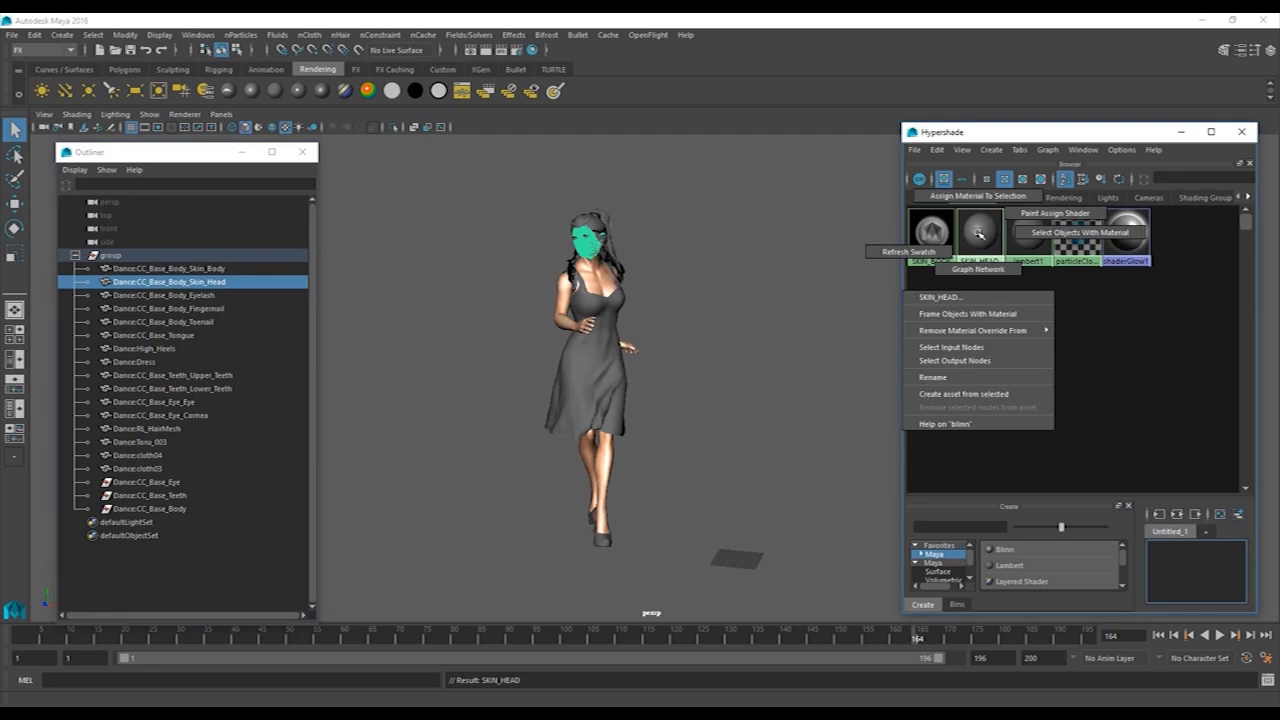
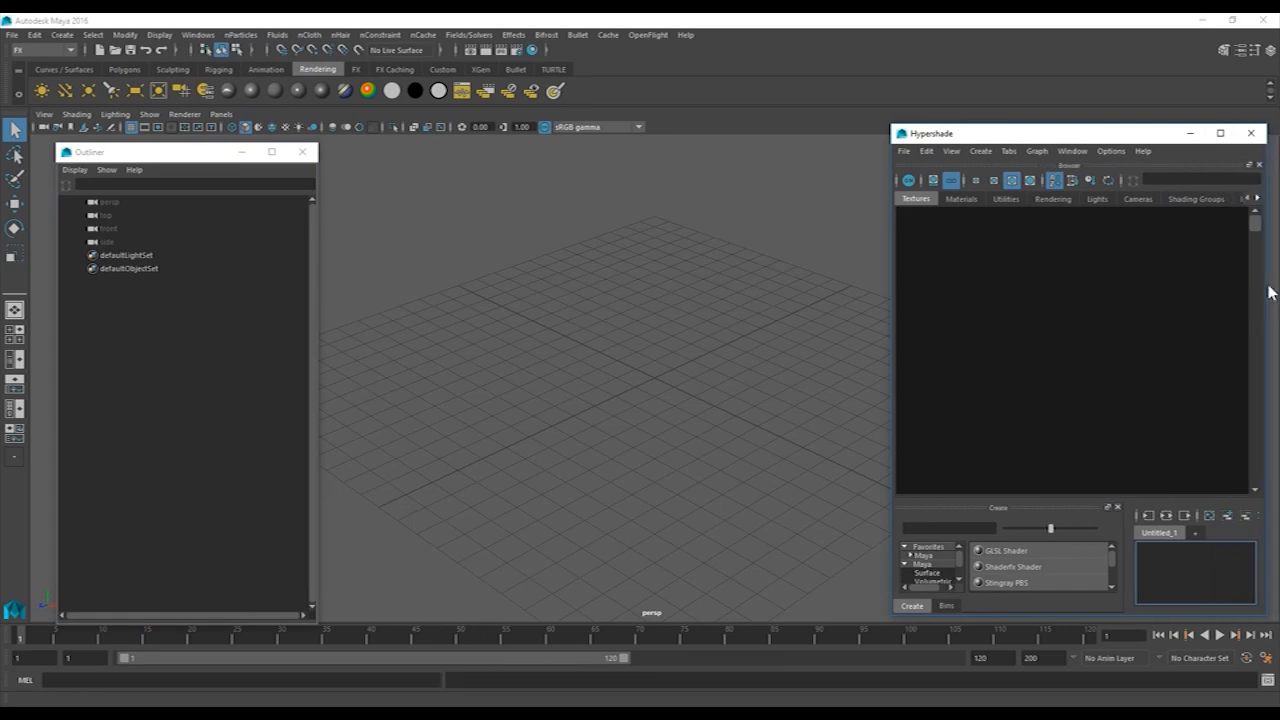
# Show the scene's materials in the Hypershade and import Dance.fbx from the fbx folder into the new scene.
pyautogui.click(959, 199)
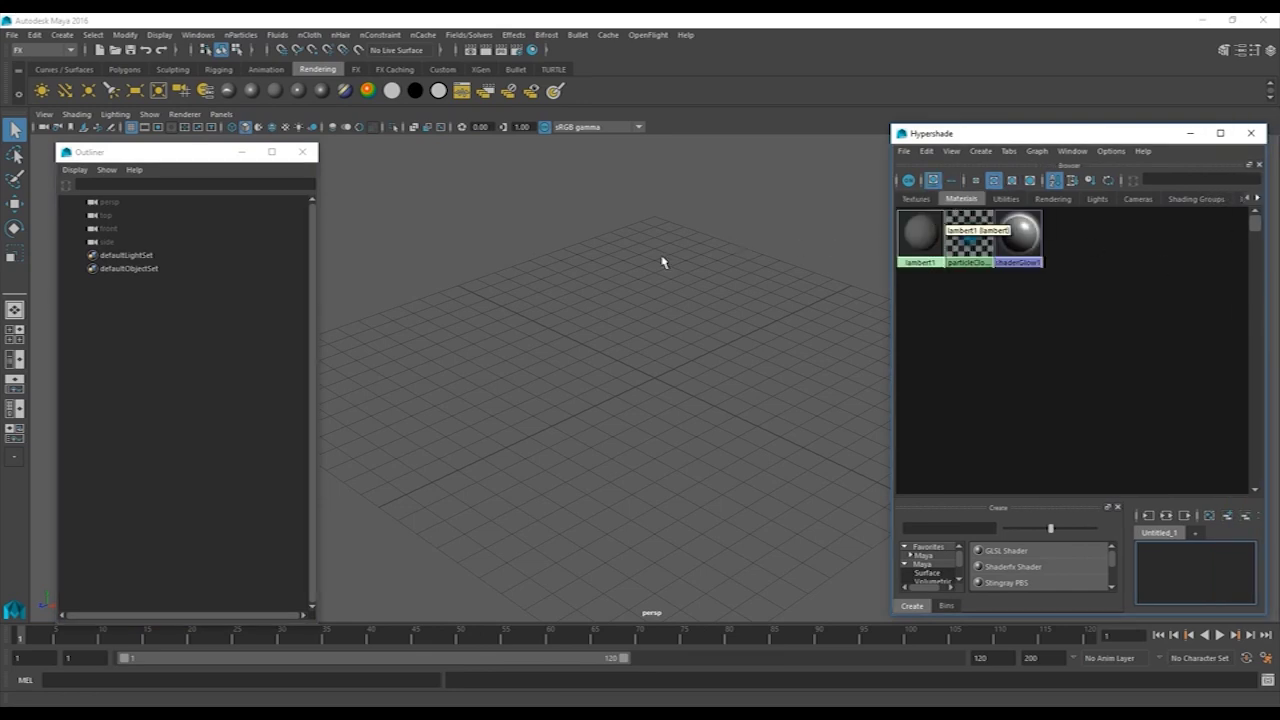
pyautogui.hotkey('alt', 'Tab')
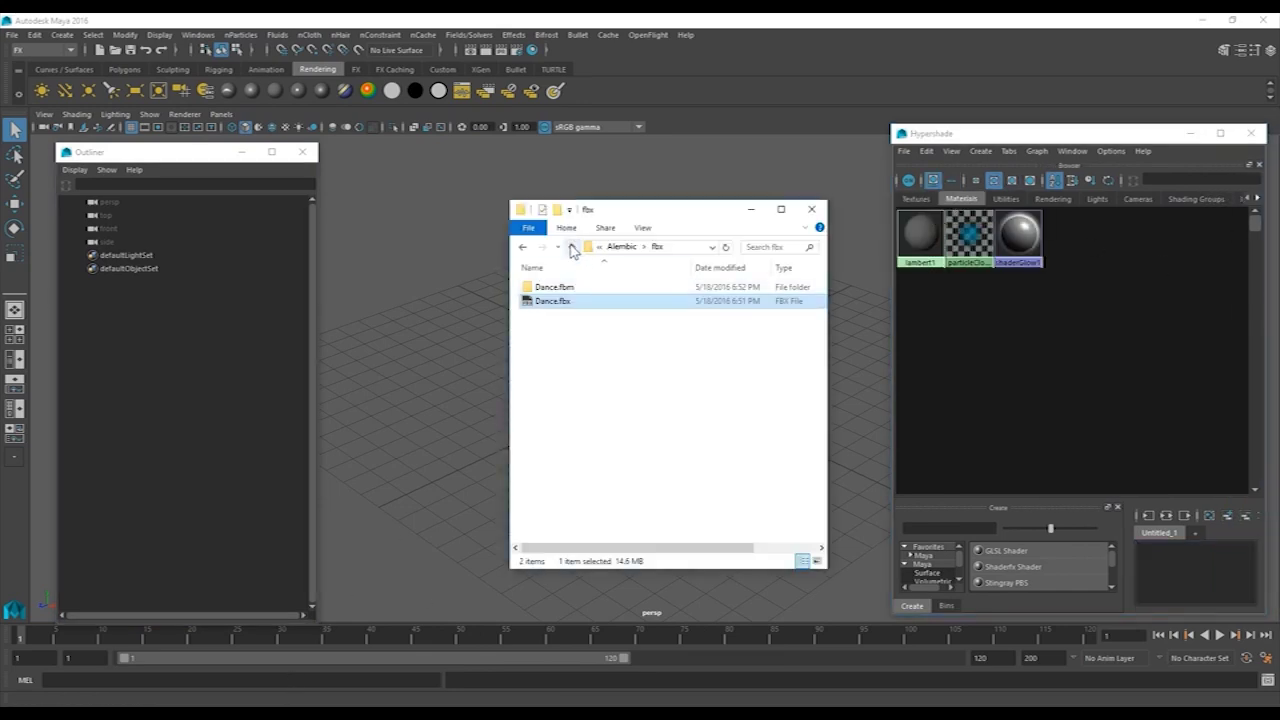
pyautogui.moveTo(551, 303); pyautogui.dragTo(462, 328)
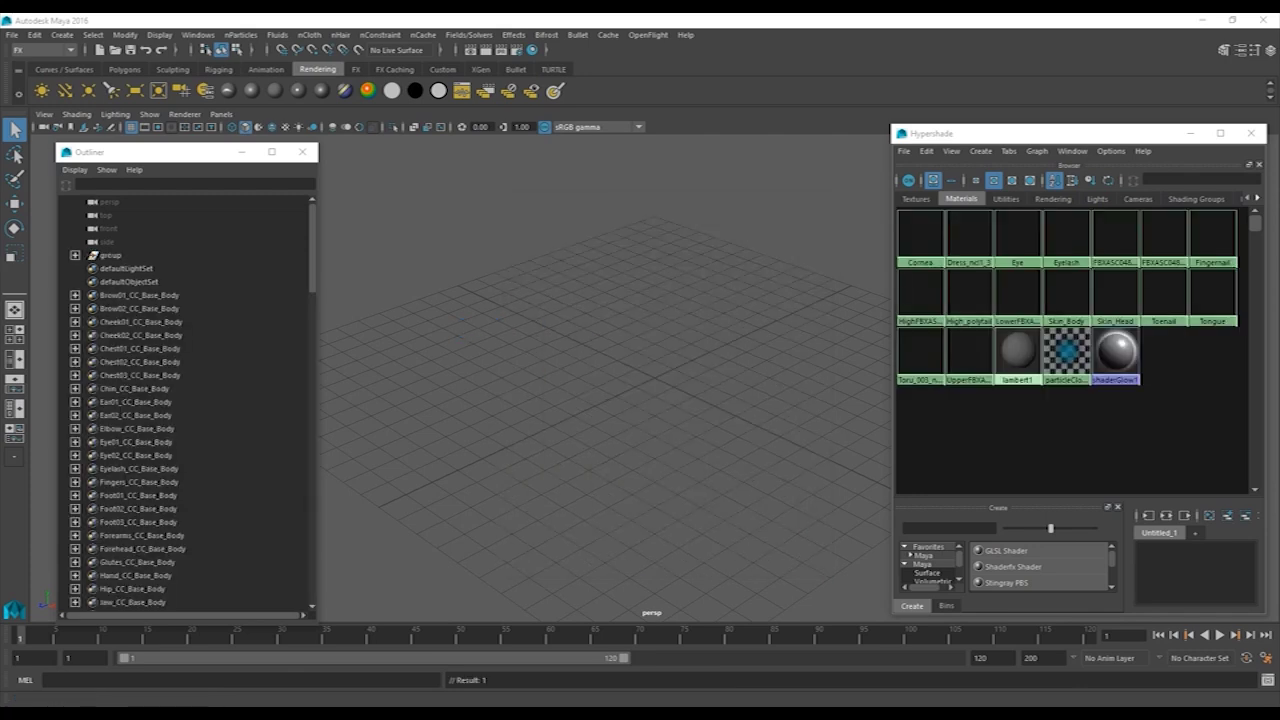
# Fit the imported character in view, turn on textured display, and set the viewport renderer to Legacy Default Viewport.
pyautogui.scroll(-10, 737, 462)
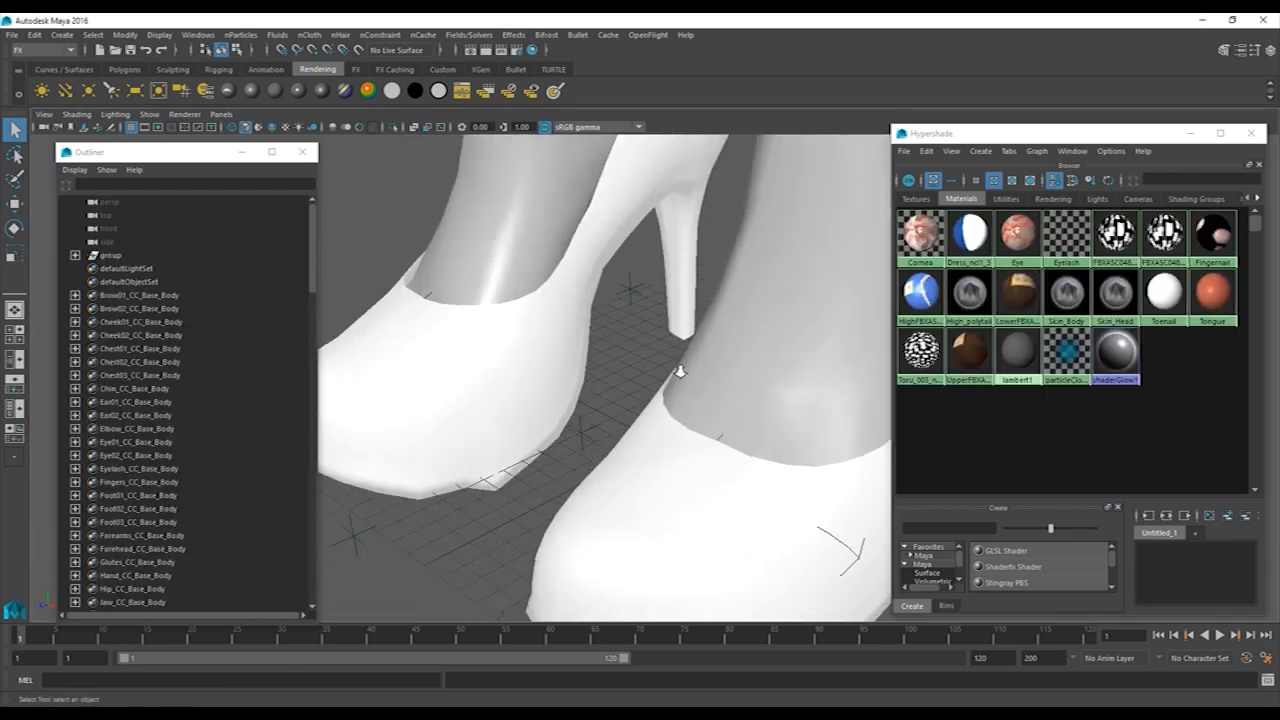
pyautogui.scroll(-8, 690, 362)
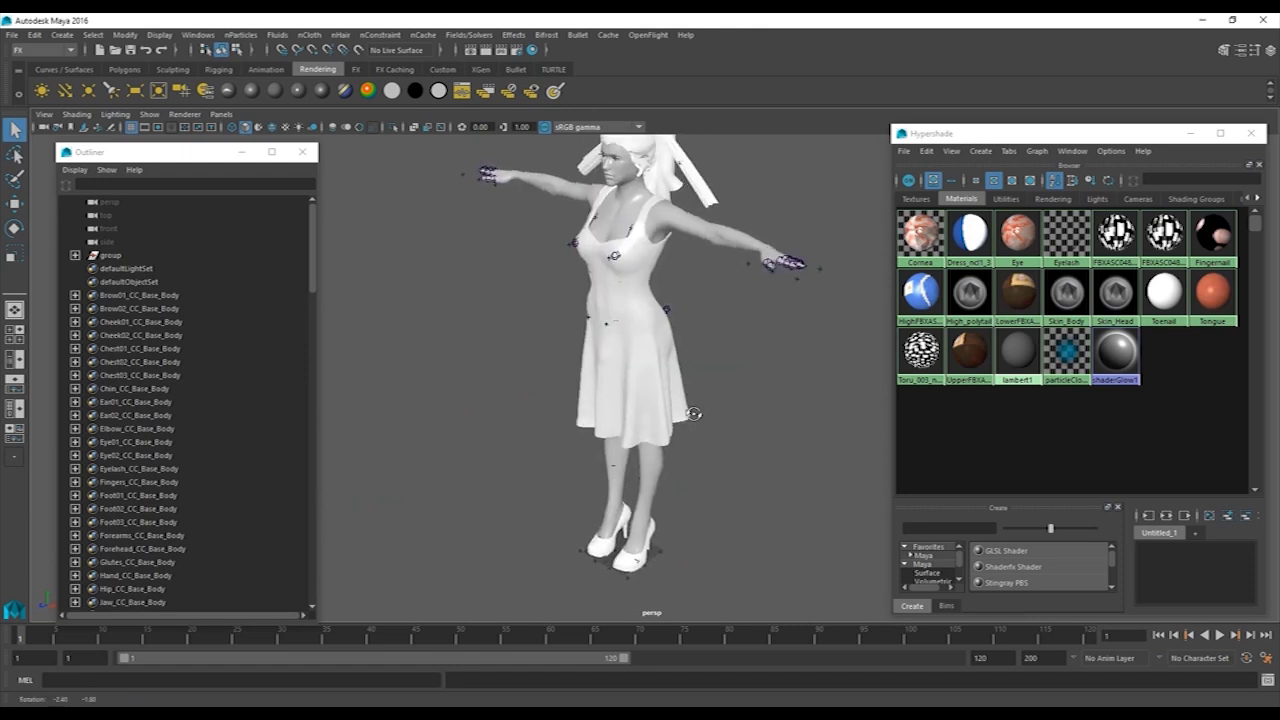
pyautogui.keyDown('alt'); pyautogui.moveTo(718, 385); pyautogui.dragTo(680, 399, button='middle'); pyautogui.keyUp('alt')
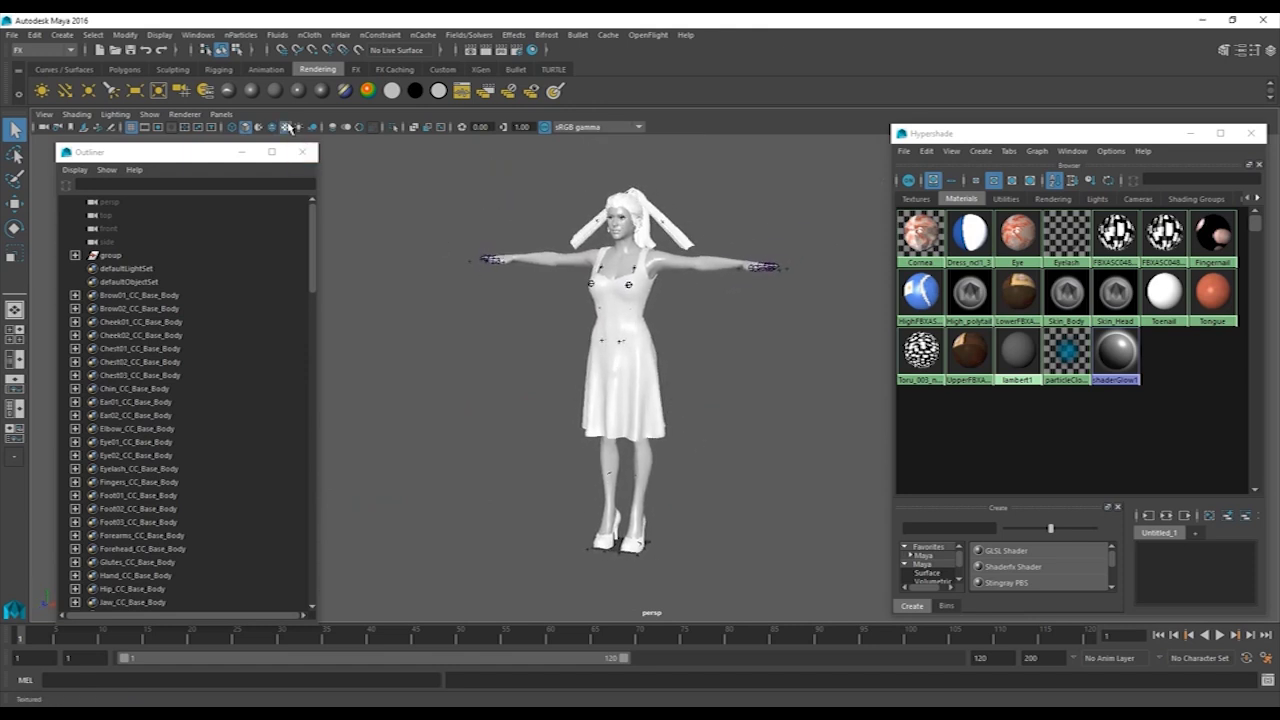
pyautogui.click(287, 127)
pyautogui.click(186, 114)
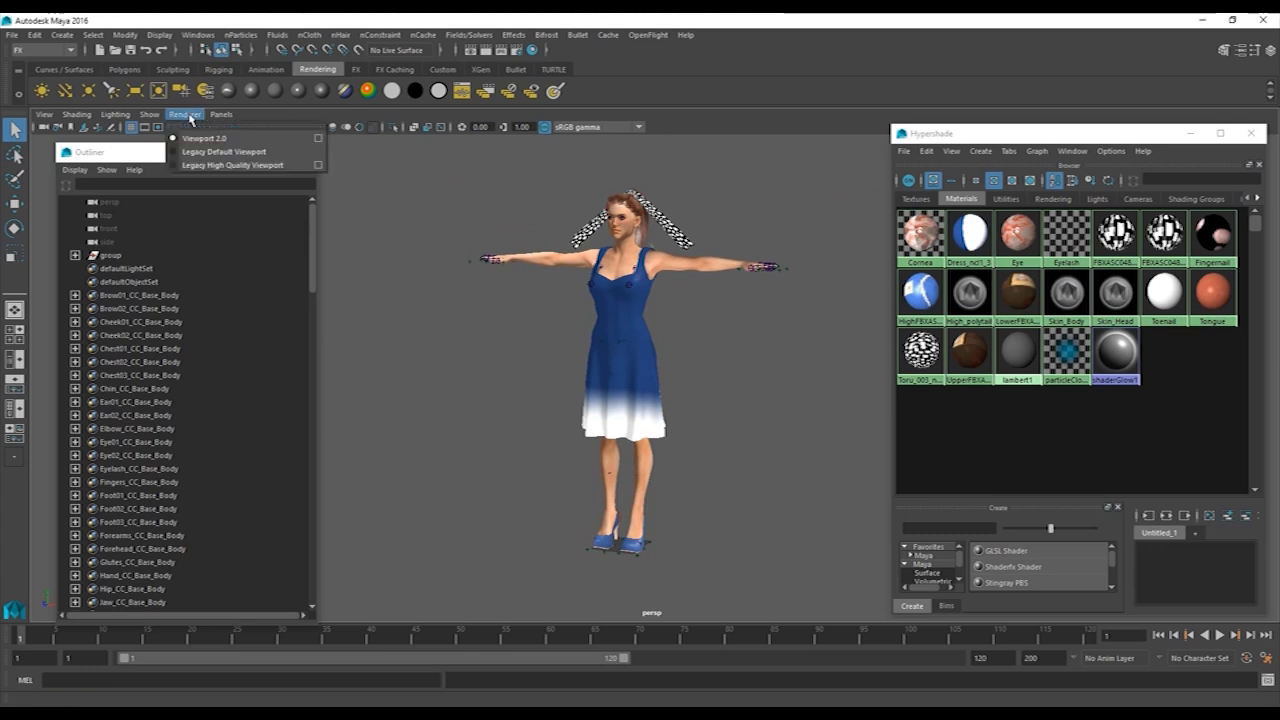
pyautogui.click(203, 153)
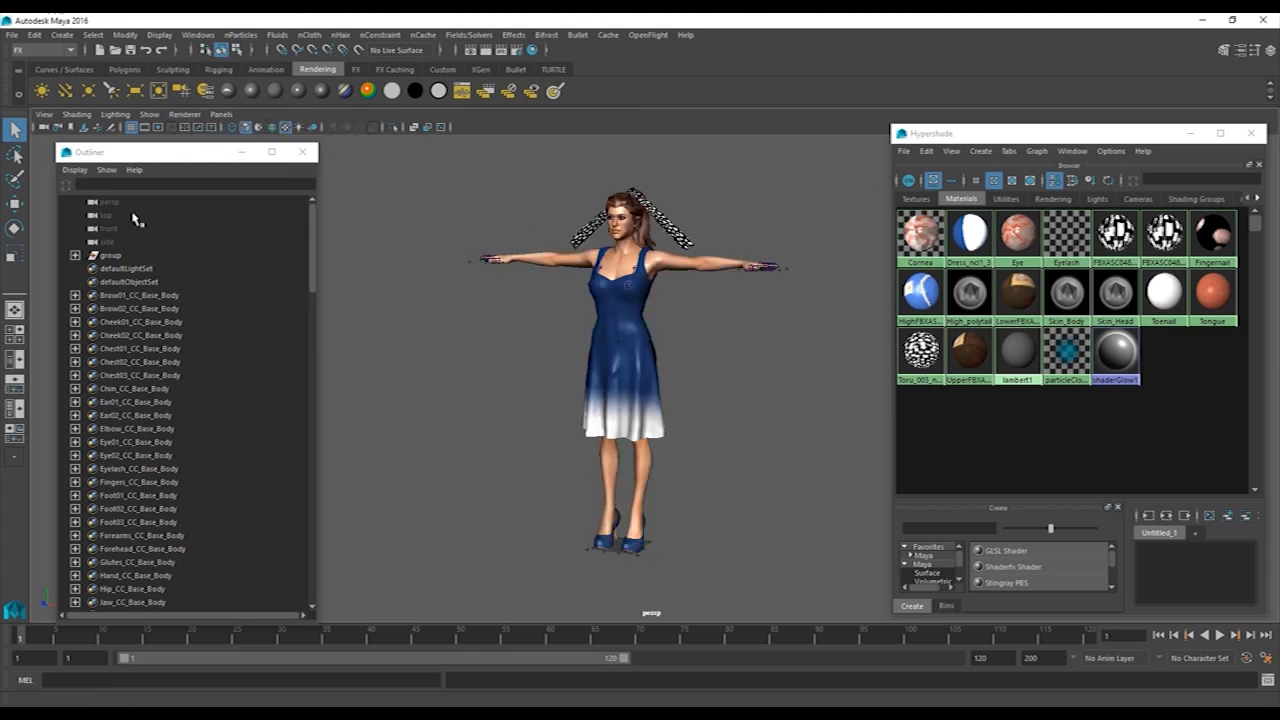
# Delete the imported FBX group and import Dance.abc from the abc folder in its place.
pyautogui.click(113, 256)
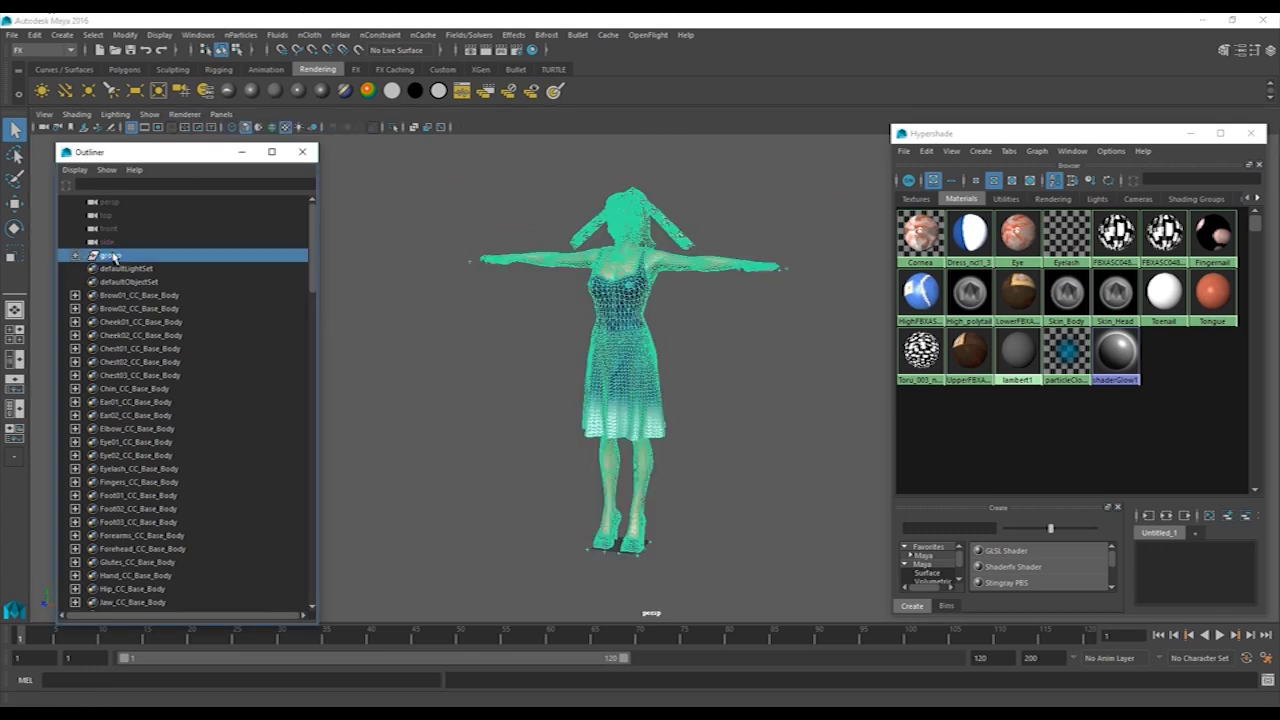
pyautogui.press('Delete')
pyautogui.hotkey('alt', 'Tab')
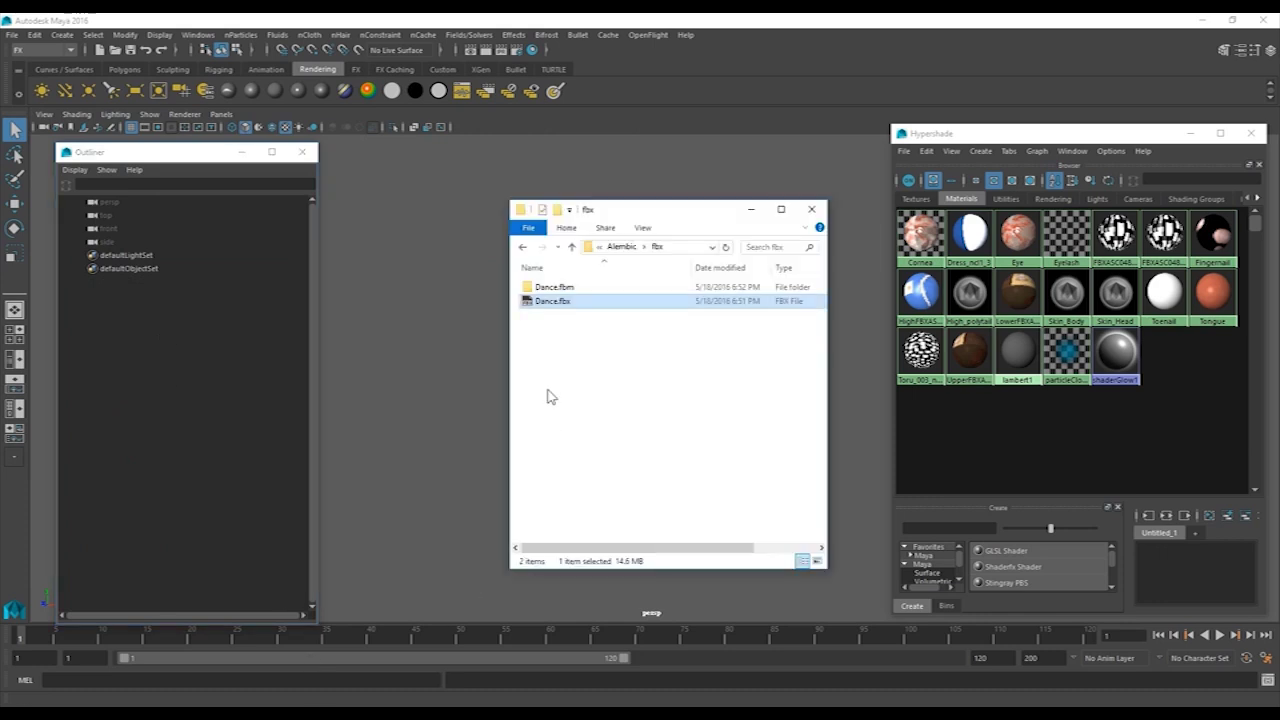
pyautogui.click(573, 249)
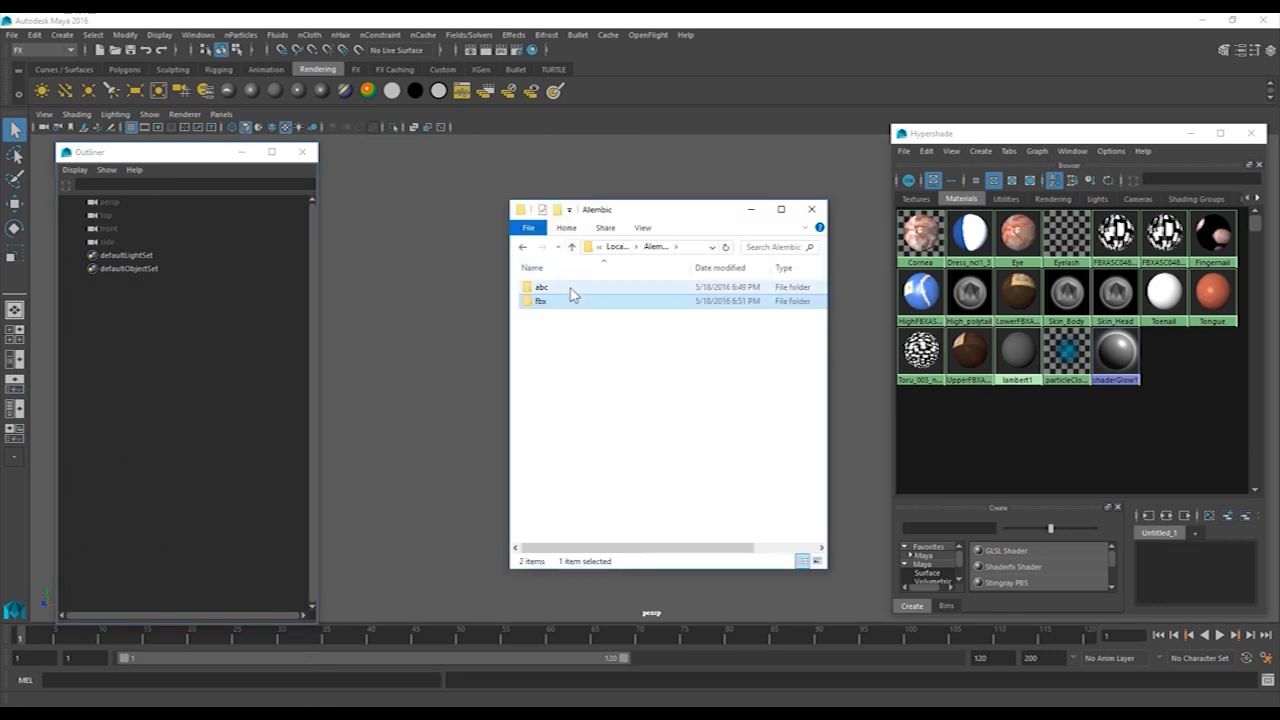
pyautogui.doubleClick(571, 288)
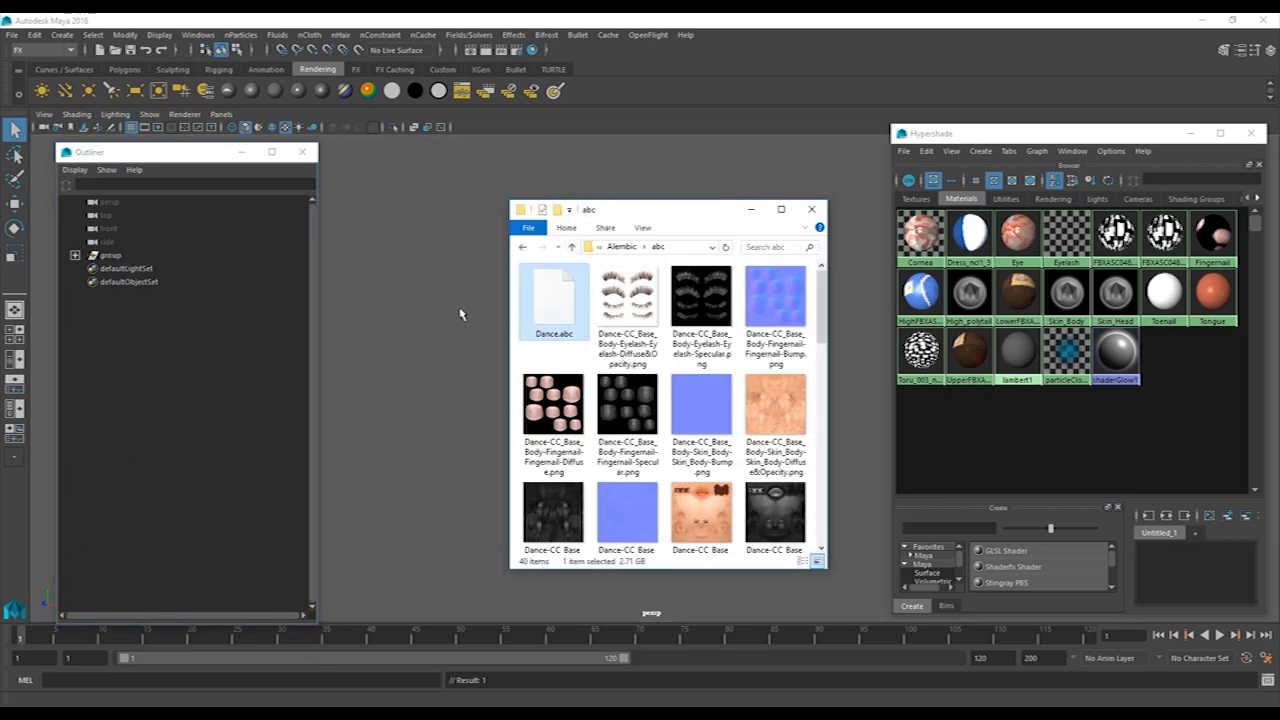
pyautogui.click(443, 341)
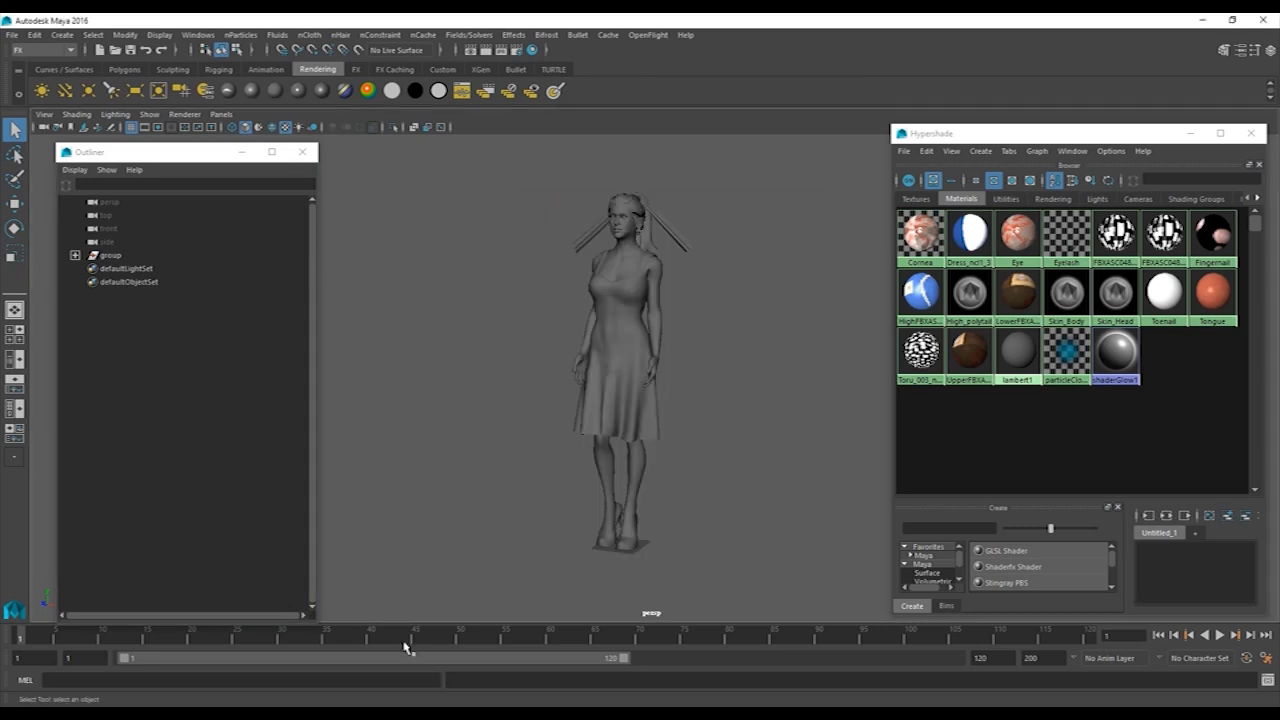
# Set the playback end frame to 600 and run through the Alembic animation to frame 392.
pyautogui.moveTo(440, 643); pyautogui.dragTo(497, 642)
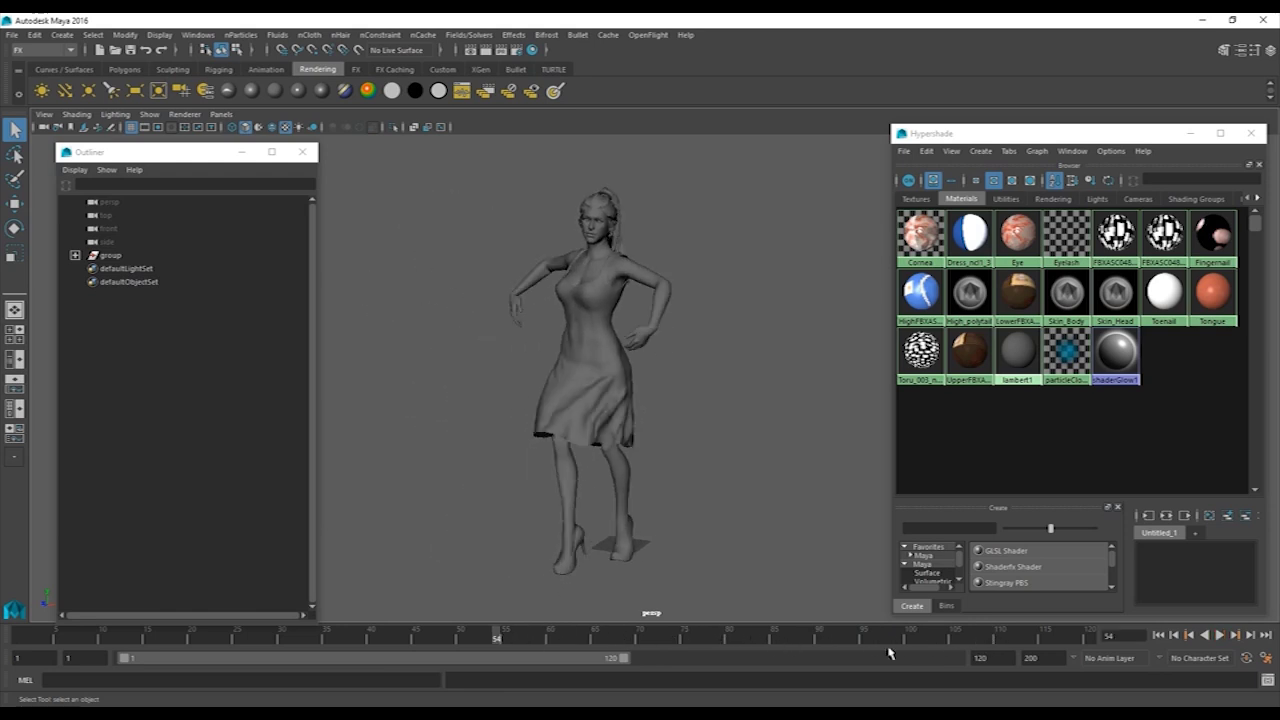
pyautogui.write('600')
pyautogui.press('Return')
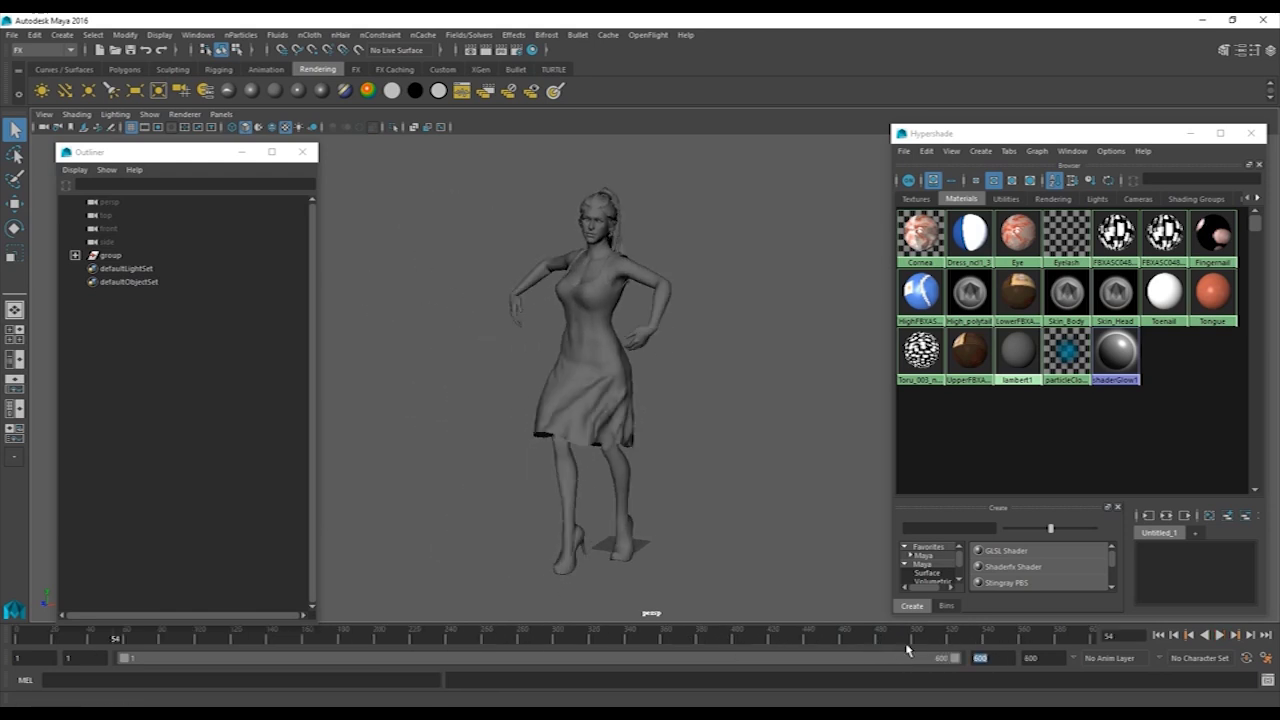
pyautogui.hotkey('alt', 'v')
pyautogui.moveTo(603, 652)
pyautogui.mouseDown()
pyautogui.moveTo(428, 654)
pyautogui.moveTo(720, 653)
pyautogui.mouseUp()
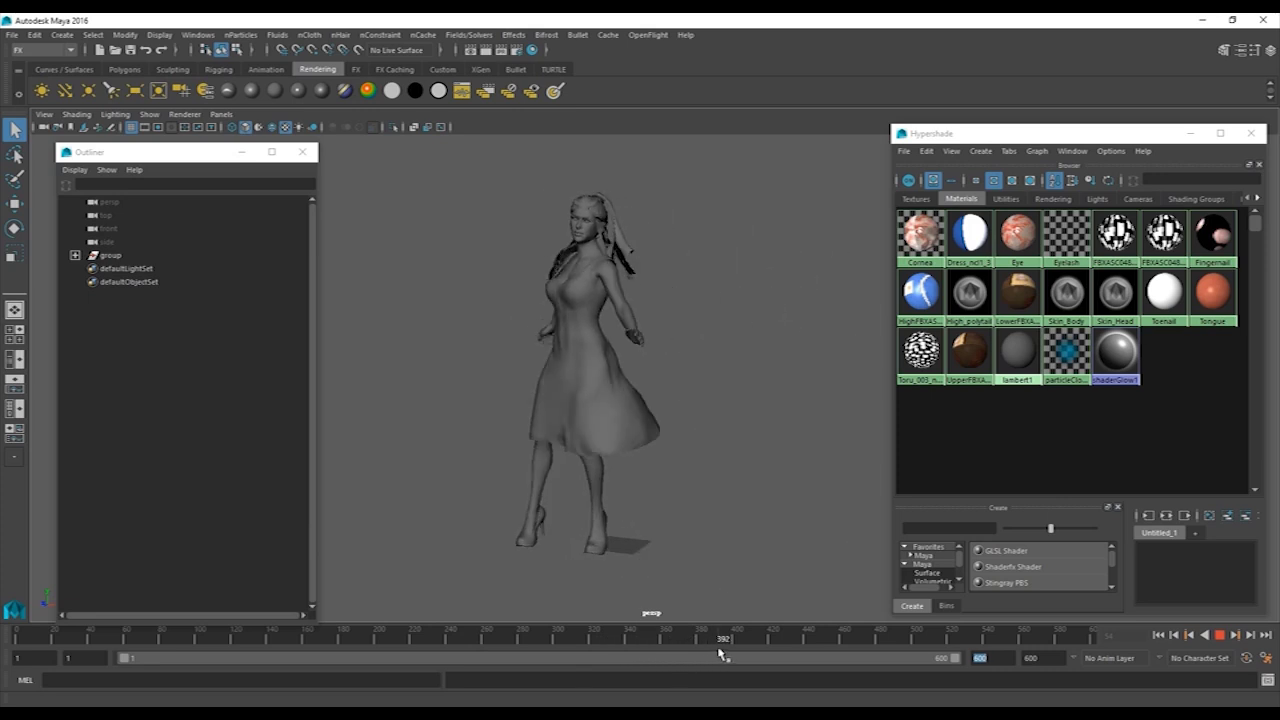
# Expand the Alembic group and assign the Skin_Body and Skin_Head materials to the matching body and head meshes.
pyautogui.click(75, 256)
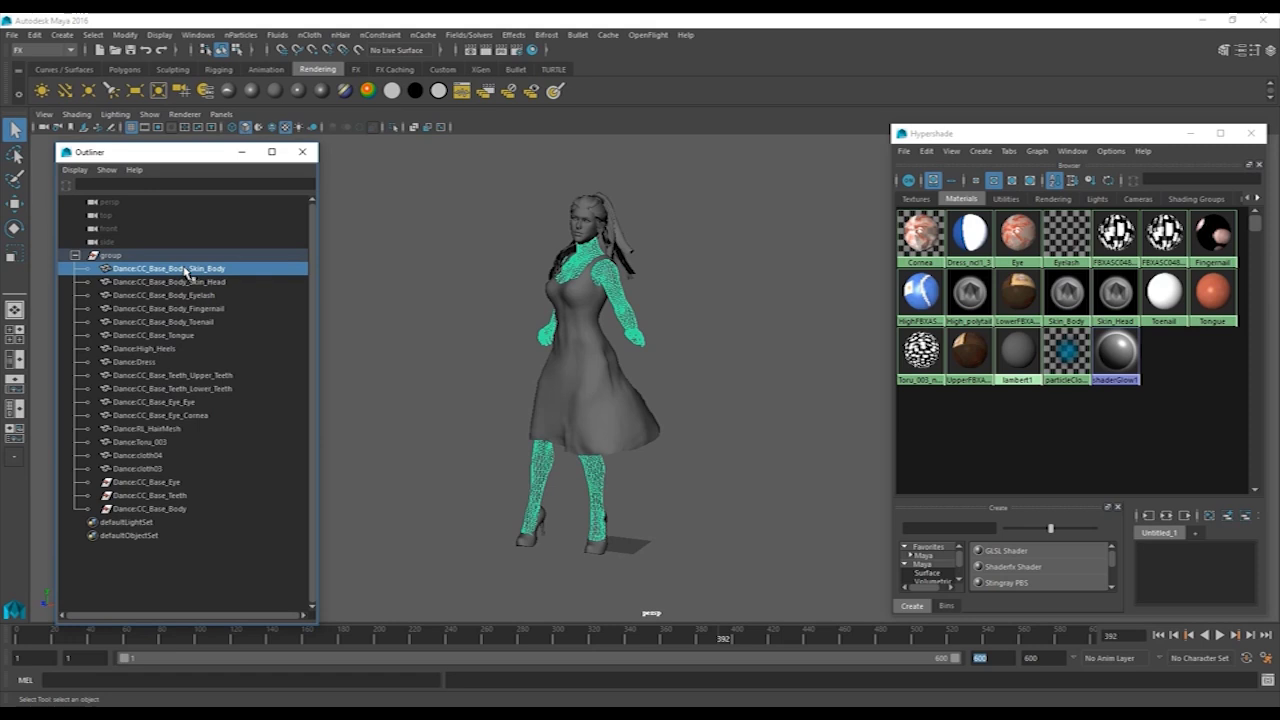
pyautogui.rightClick(1062, 300)
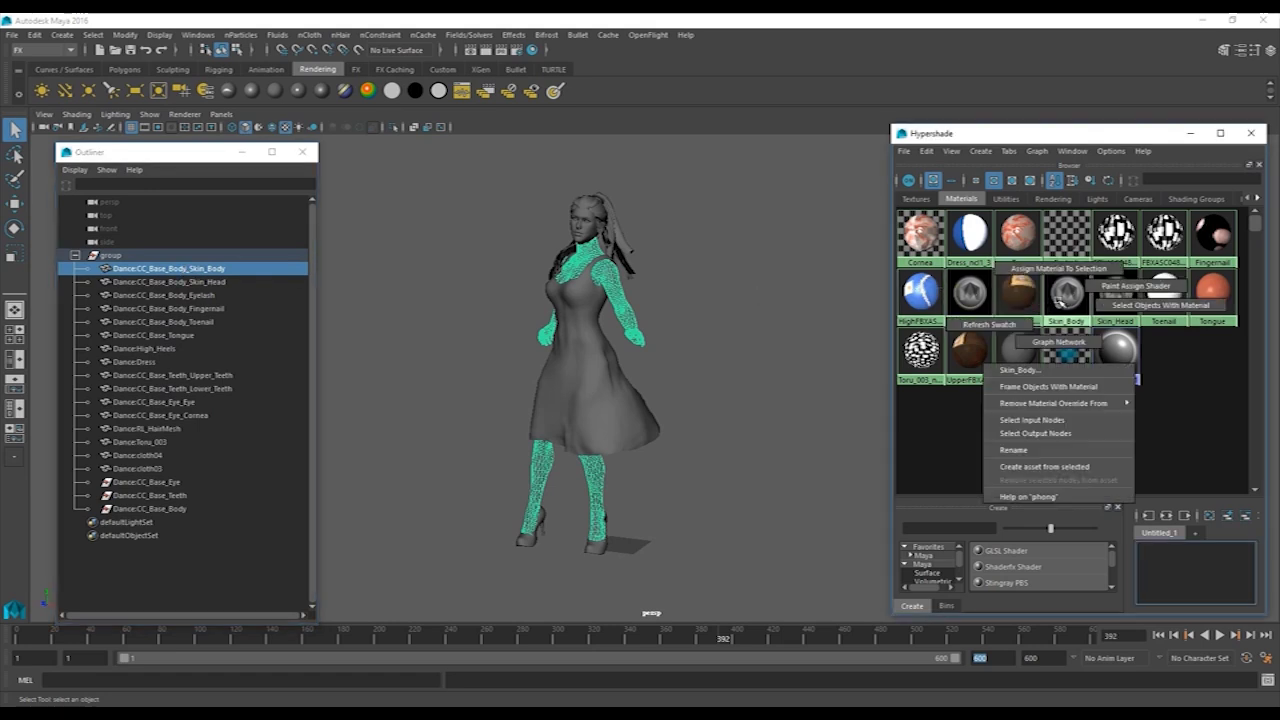
pyautogui.click(1055, 270)
pyautogui.click(168, 282)
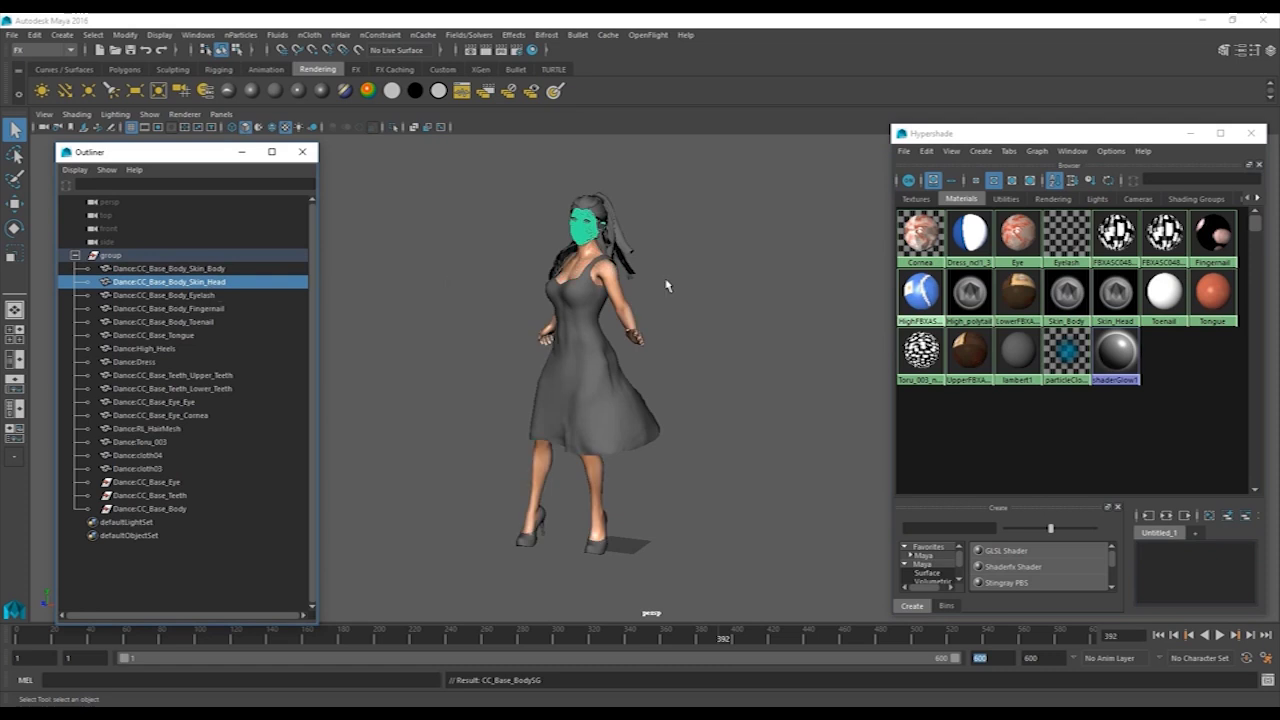
pyautogui.rightClick(1116, 296)
pyautogui.click(1100, 280)
# Assign the Fingernail, Toenail and Tongue materials to the meshes with the same names.
pyautogui.click(168, 308)
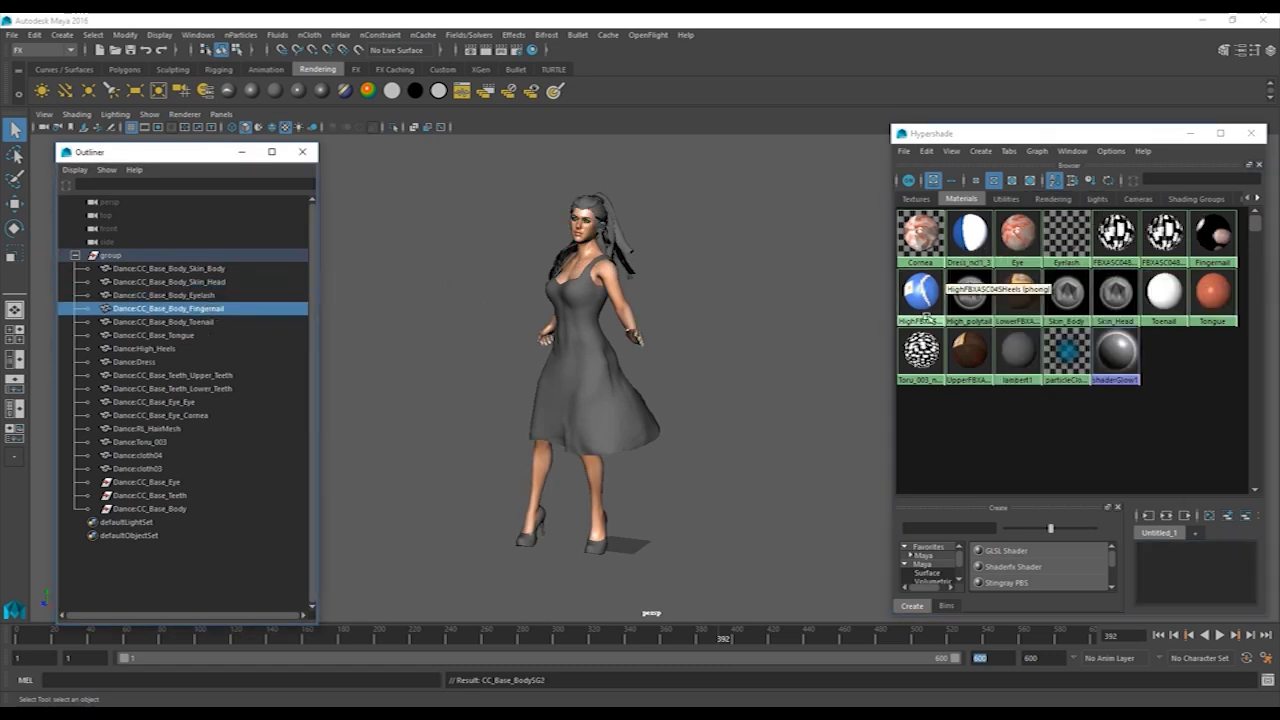
pyautogui.rightClick(1212, 232)
pyautogui.click(1100, 288)
pyautogui.click(168, 321)
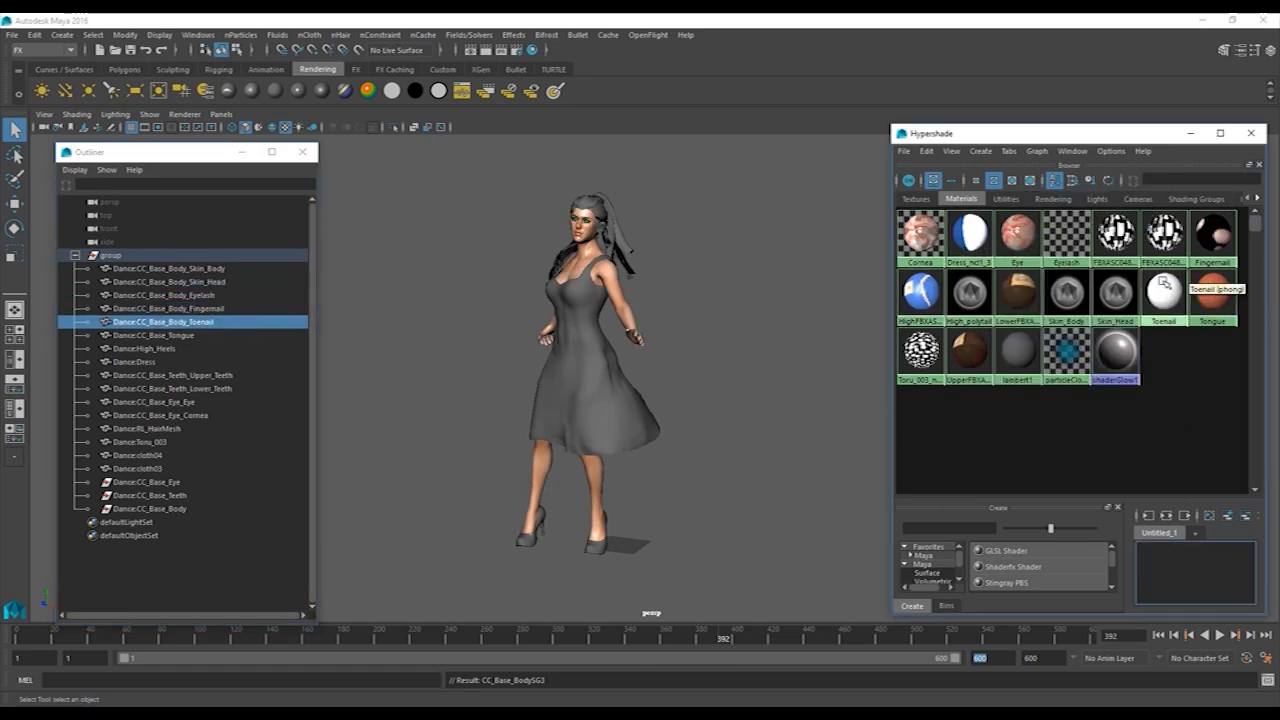
pyautogui.rightClick(1212, 292)
pyautogui.click(1110, 300)
# Assign the imported high heels material to the Dance:High_Heels mesh and the dress material to the Dance:Dress mesh.
pyautogui.click(176, 348)
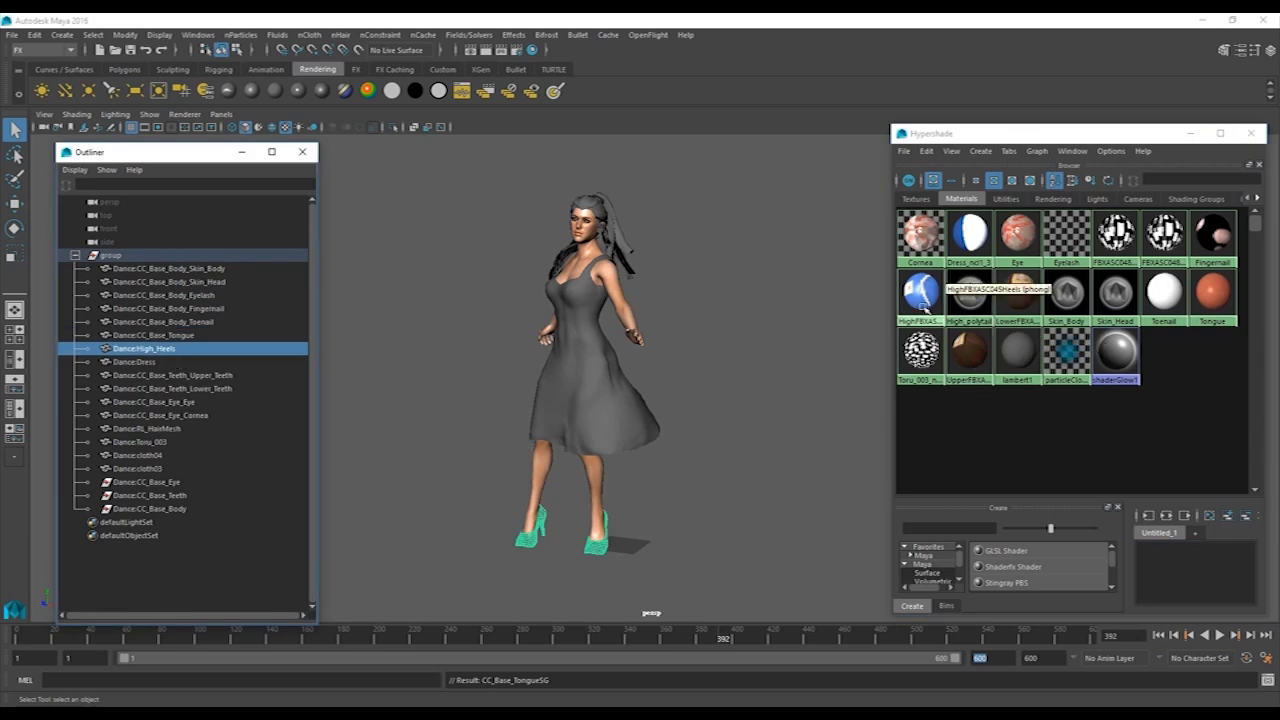
pyautogui.rightClick(922, 300)
pyautogui.click(921, 268)
pyautogui.click(134, 361)
pyautogui.rightClick(969, 232)
pyautogui.click(965, 205)
# Assign the upper teeth material to the Dance:CC_Base_Teeth_Upper_Teeth mesh and the Eye material to the Dance:CC_Base_Eye_Eye mesh.
pyautogui.click(172, 375)
pyautogui.rightClick(960, 348)
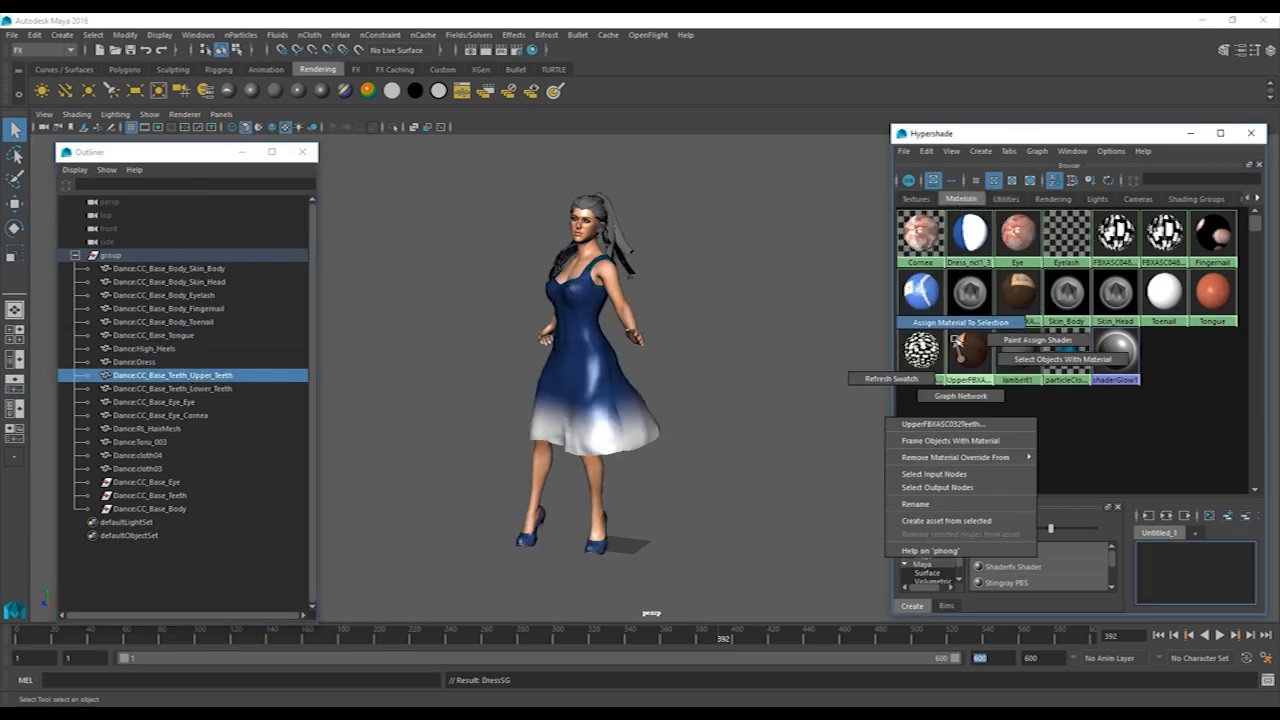
pyautogui.click(960, 322)
pyautogui.click(154, 401)
pyautogui.rightClick(1018, 232)
pyautogui.click(1014, 205)
# Assign the High_polytail material to the Dance:RL_HairMesh mesh.
pyautogui.click(160, 415)
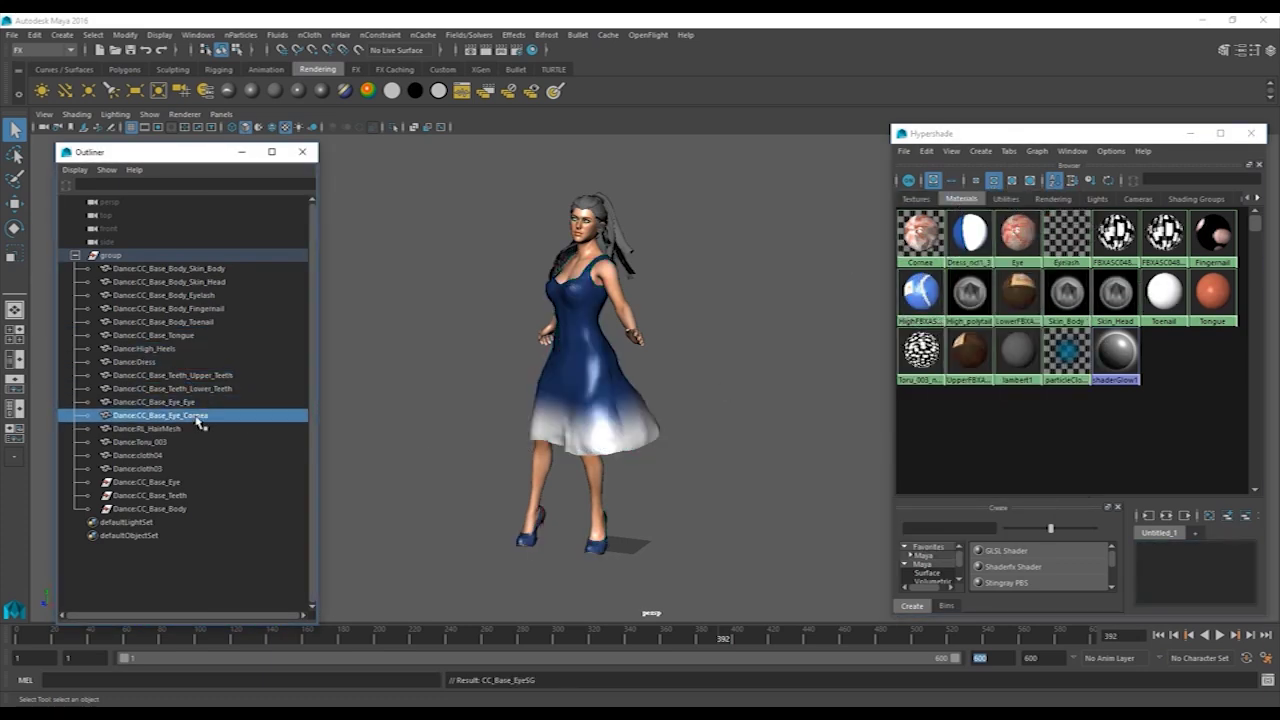
pyautogui.click(160, 428)
pyautogui.rightClick(969, 292)
pyautogui.click(965, 265)
# Select the Dance:Toru_003, cloth04 and cloth03 meshes together and assign the first black-and-white FBXASC048 Default material to them.
pyautogui.click(140, 441)
pyautogui.keyDown('shift'); pyautogui.click(137, 468); pyautogui.keyUp('shift')
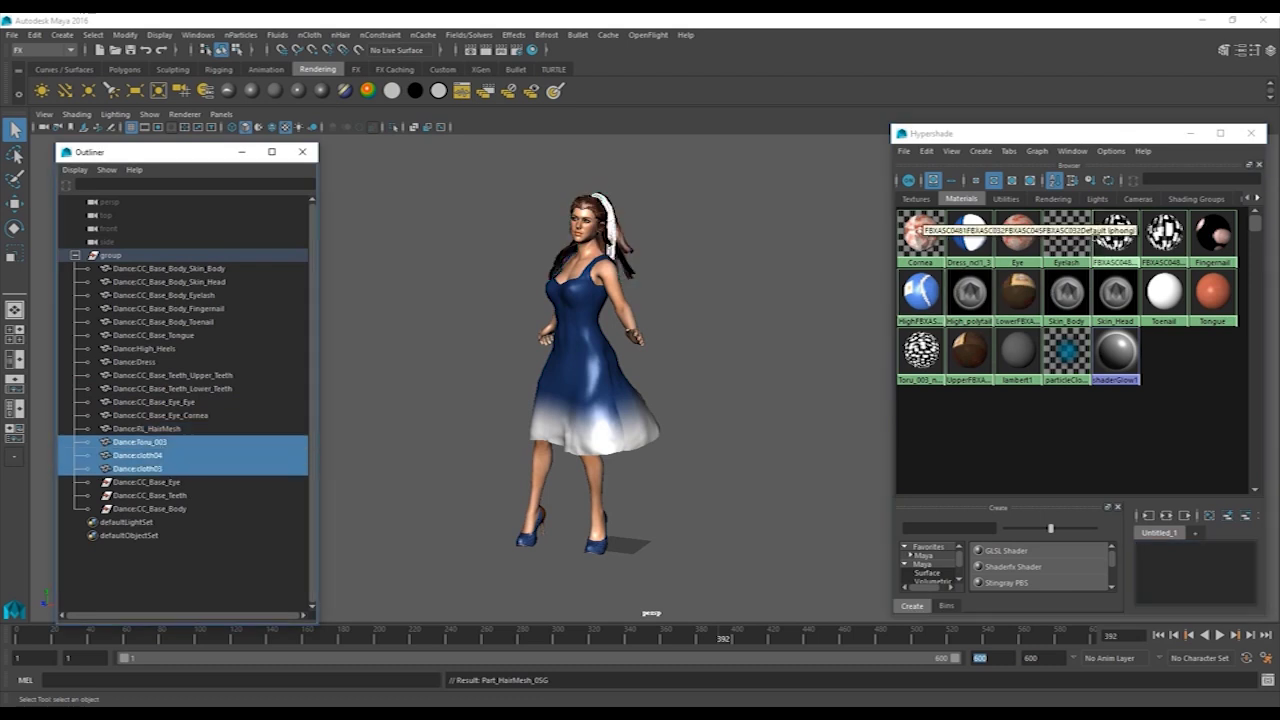
pyautogui.rightClick(1112, 245)
pyautogui.click(1103, 215)
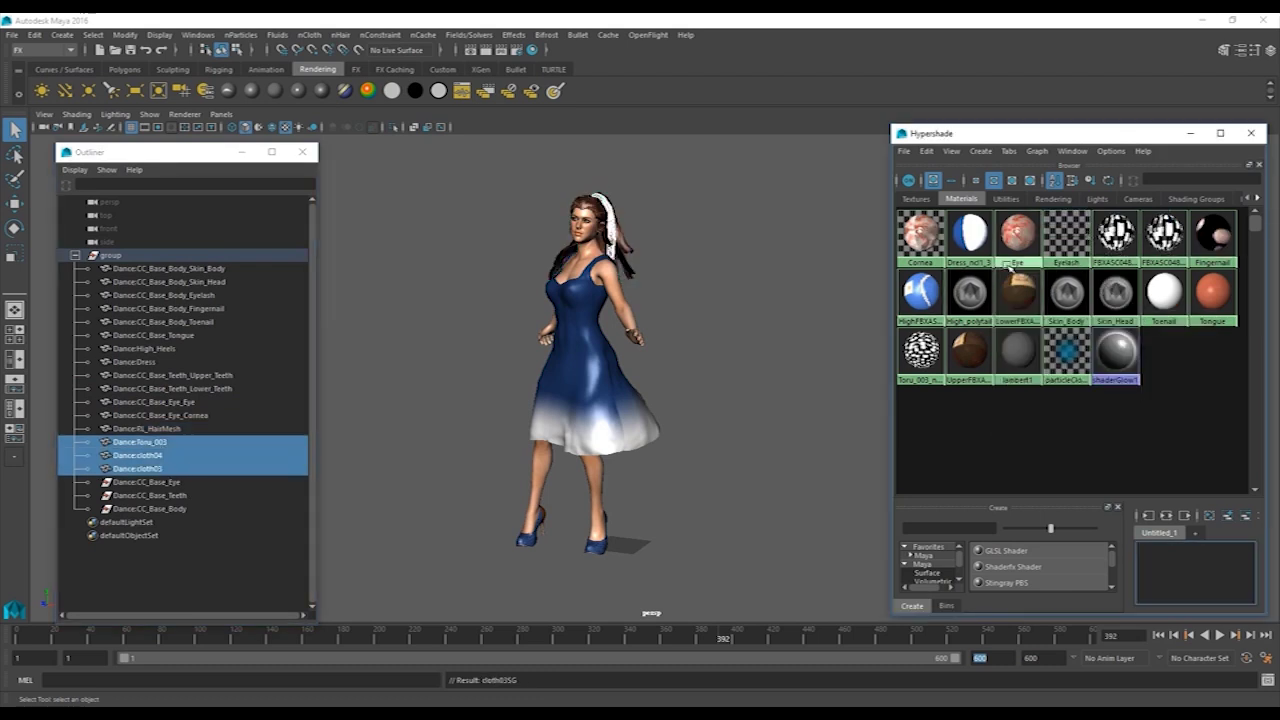
# Clear the selection and play the textured animation from the first frame.
pyautogui.click(686, 401)
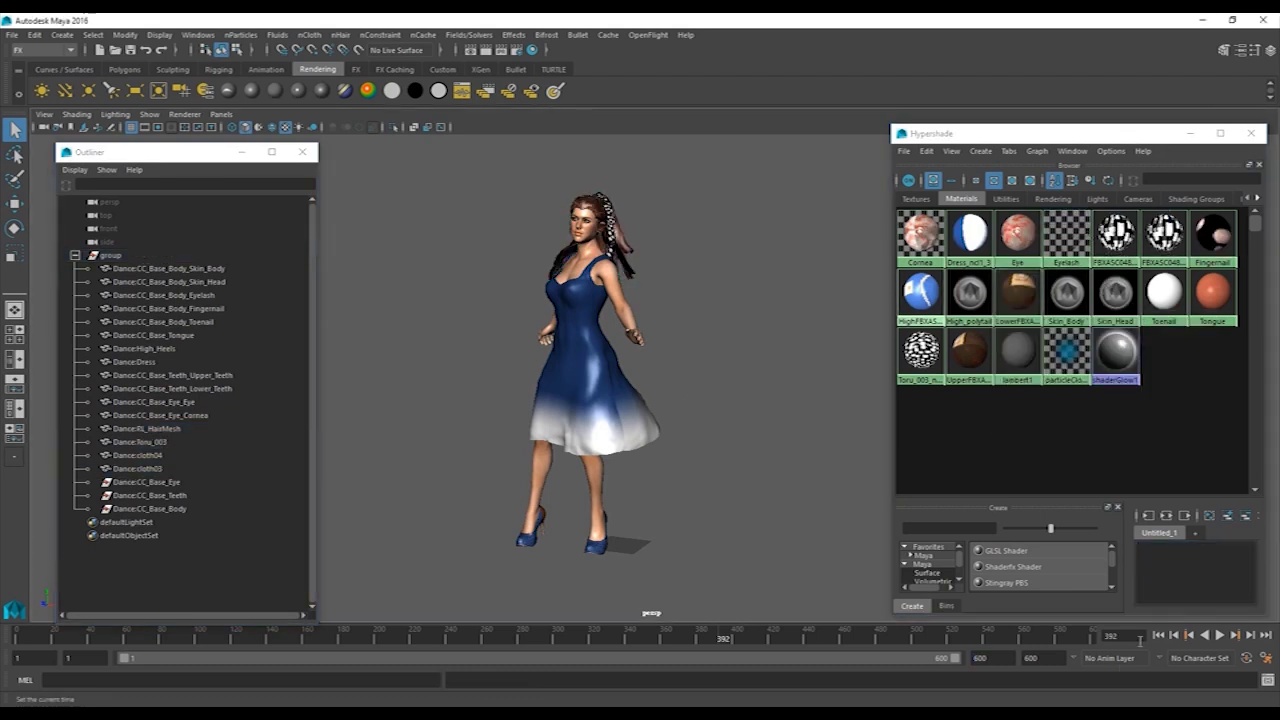
pyautogui.click(1158, 635)
pyautogui.click(1220, 635)
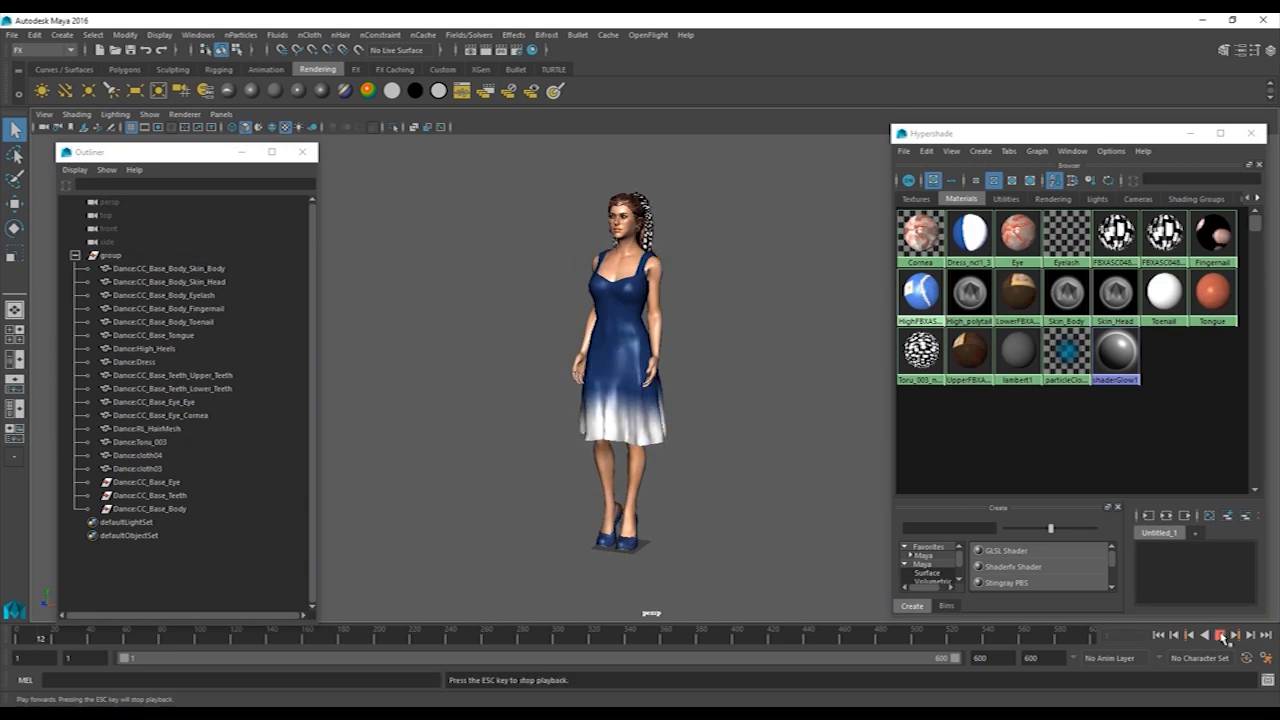